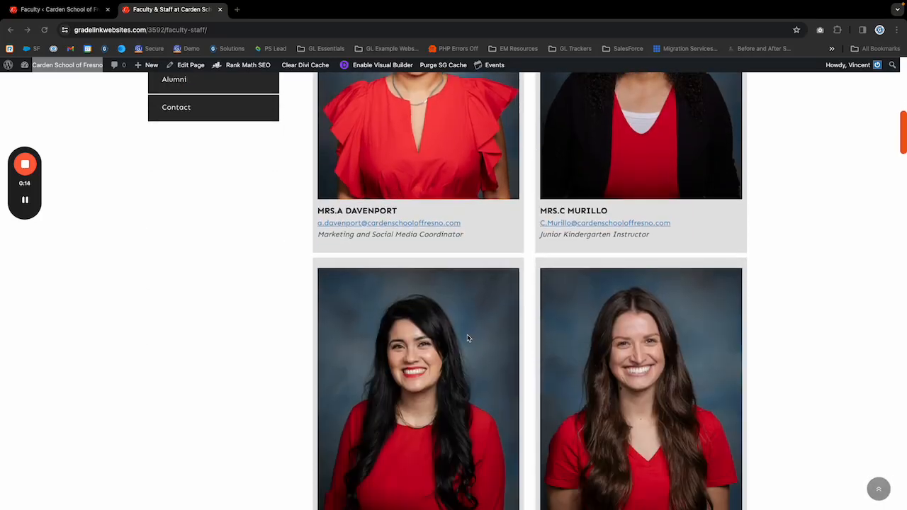
# Step: Examine the order of the staff cards on the public Faculty & Staff page
pyautogui.scroll(-2, 549, 336)
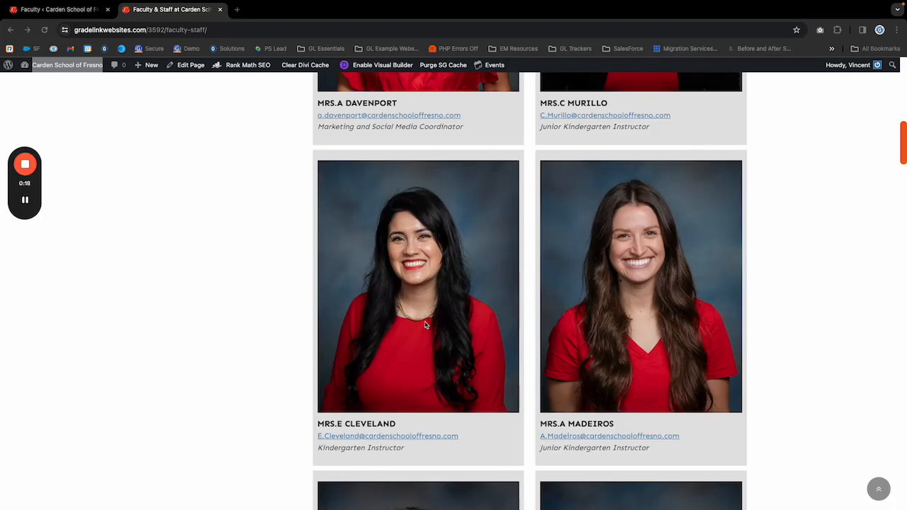
pyautogui.scroll(-1, 432, 324)
pyautogui.scroll(-5, 432, 324)
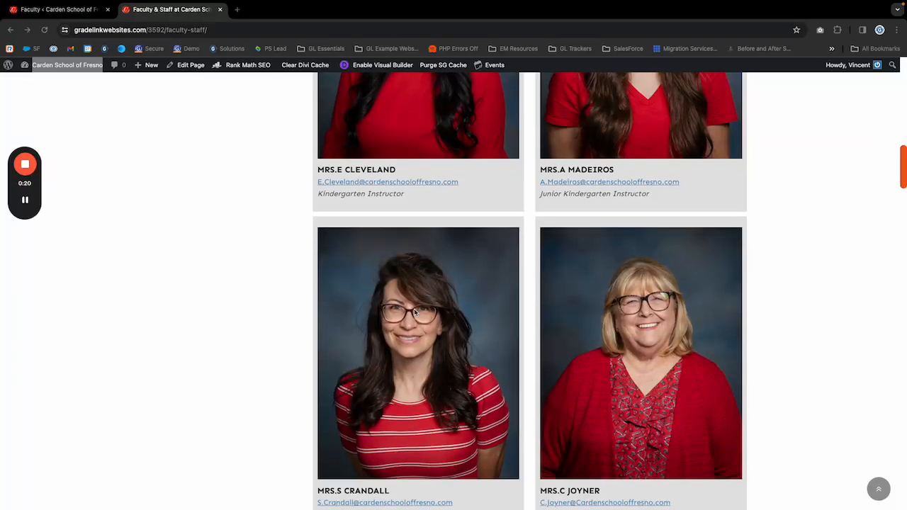
pyautogui.scroll(-6, 415, 312)
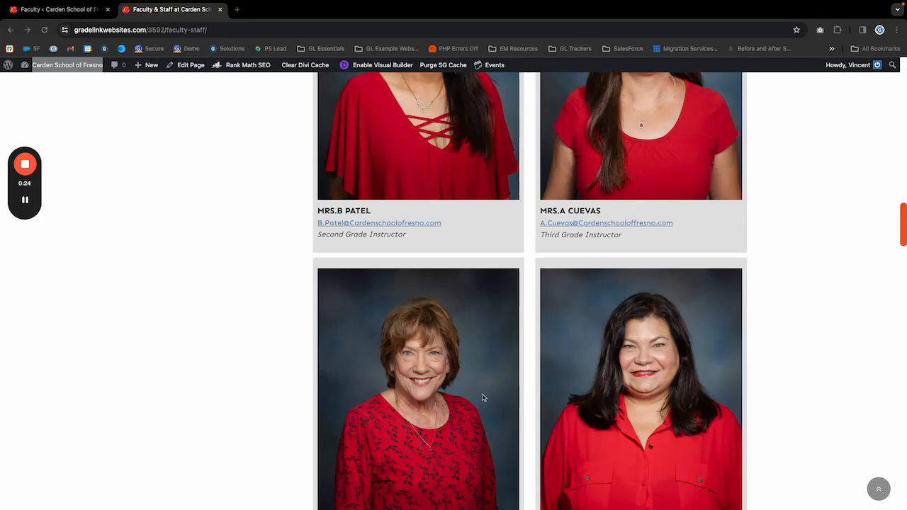
pyautogui.scroll(15, 482, 398)
pyautogui.scroll(5, 480, 398)
pyautogui.scroll(-2, 472, 399)
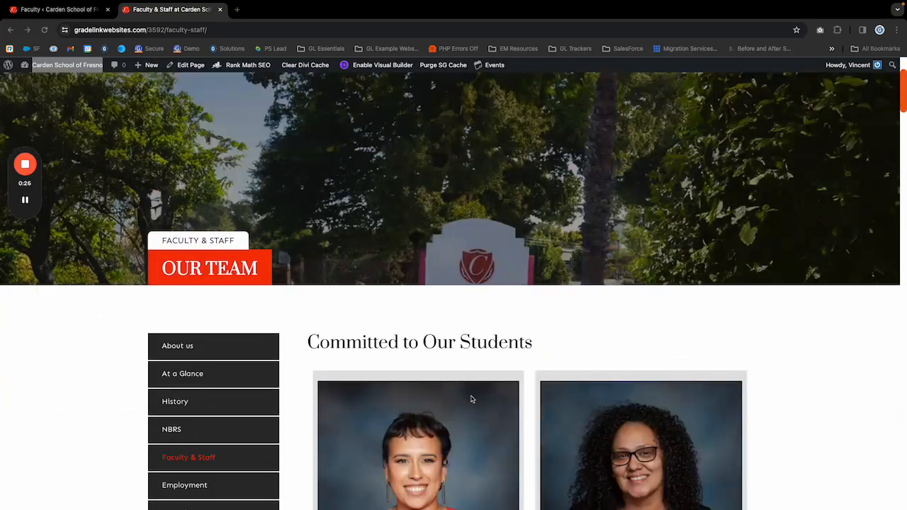
pyautogui.scroll(2, 395, 431)
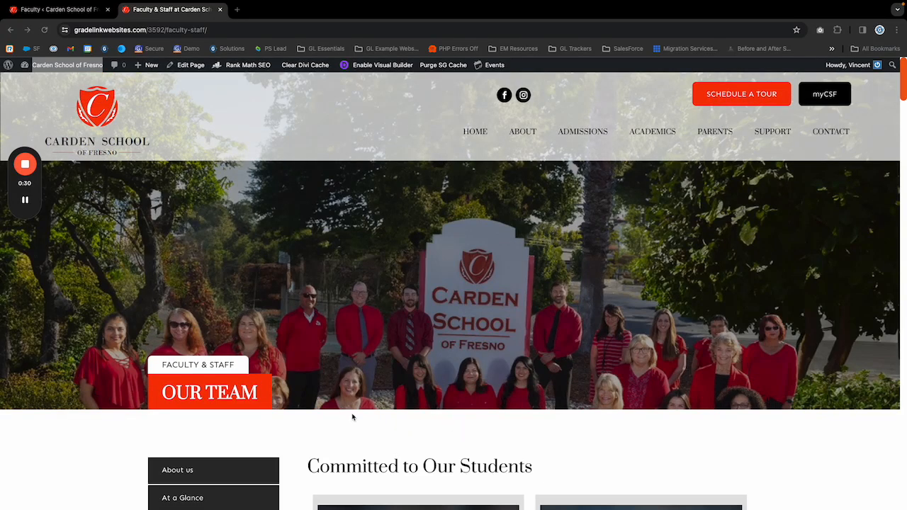
pyautogui.scroll(-2, 355, 415)
pyautogui.scroll(-2, 474, 397)
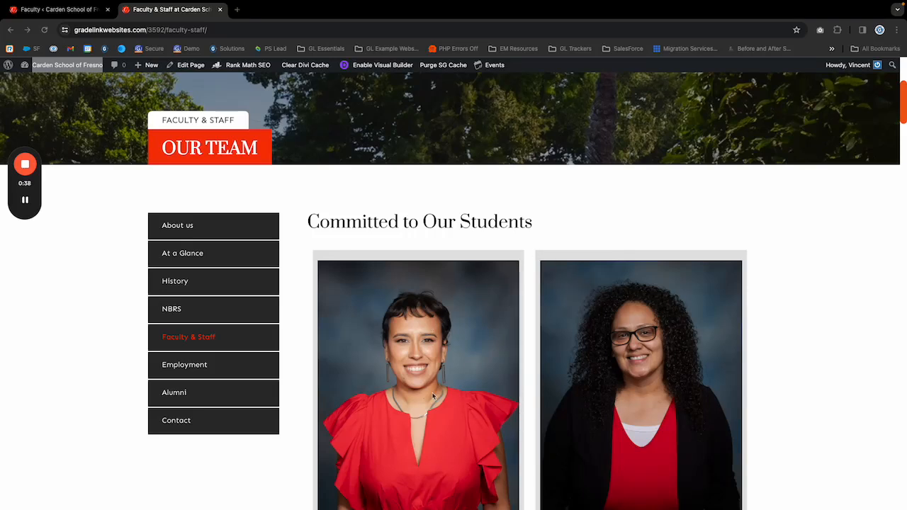
# Step: Switch to the WordPress admin and look through the list of Faculty entries
pyautogui.click(78, 13)
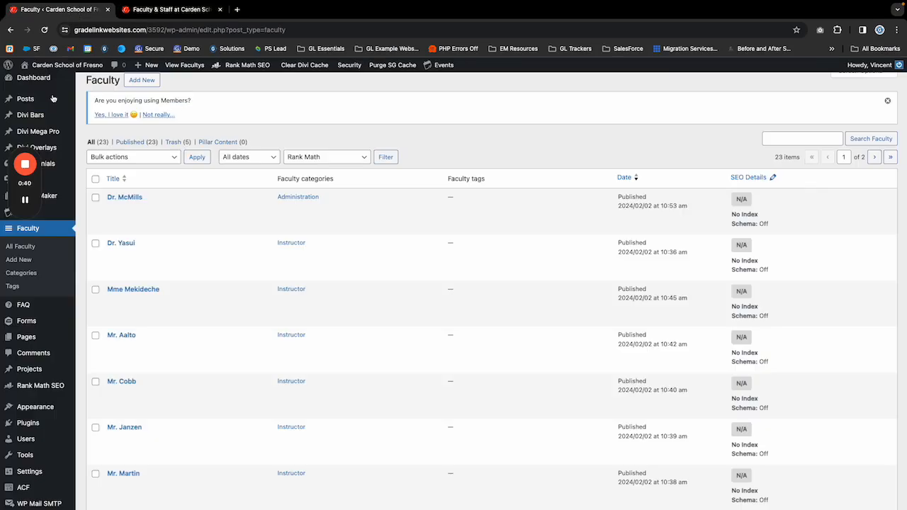
pyautogui.moveTo(36, 184); pyautogui.dragTo(857, 199)
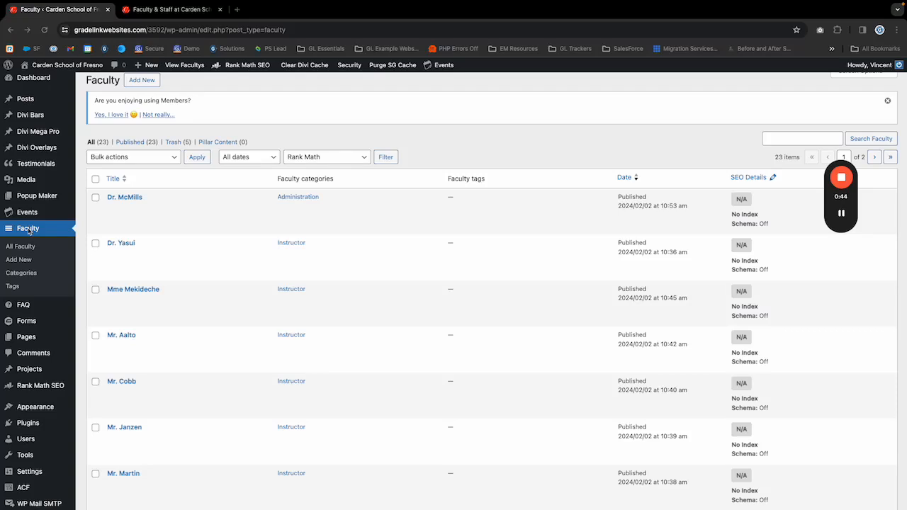
pyautogui.scroll(1, 28, 230)
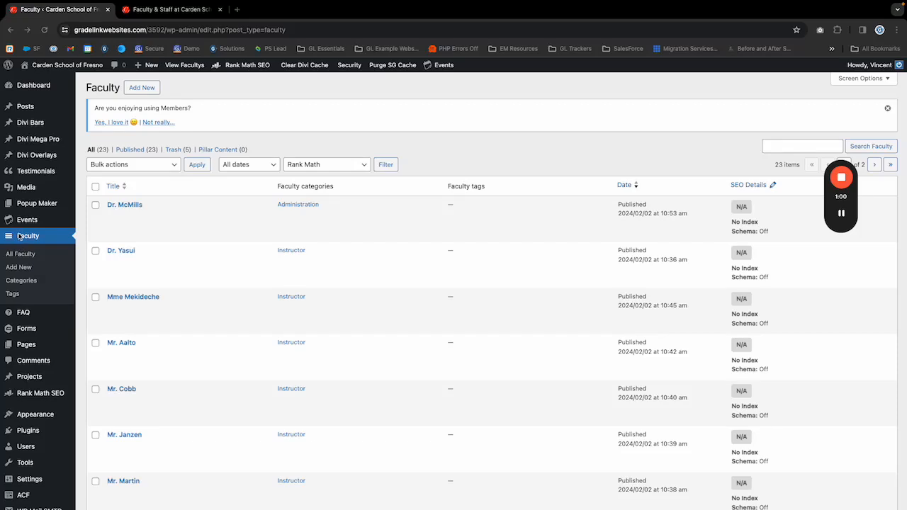
pyautogui.scroll(-1, 16, 128)
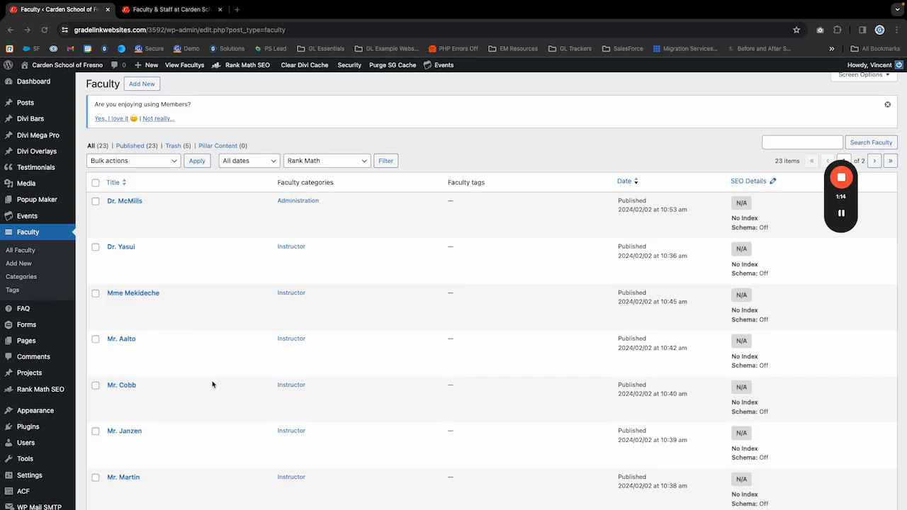
pyautogui.scroll(-10, 205, 379)
pyautogui.scroll(10, 193, 372)
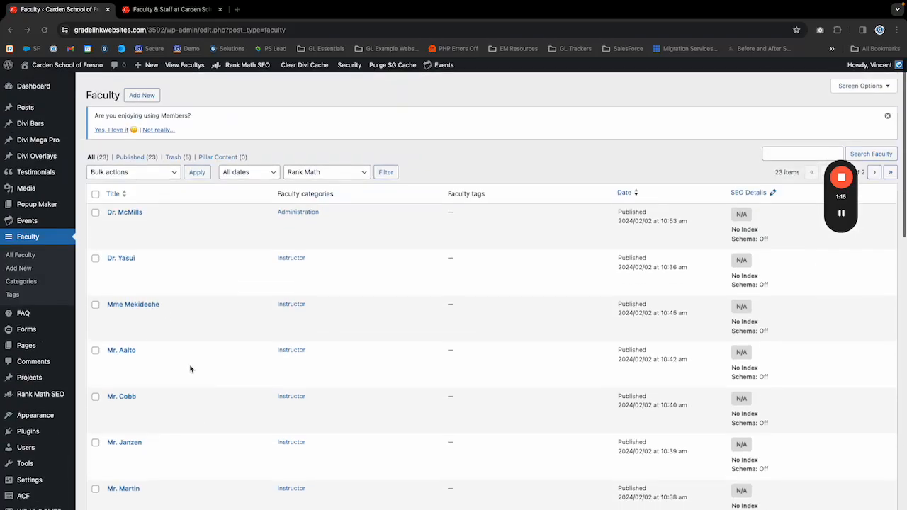
pyautogui.scroll(-1, 175, 298)
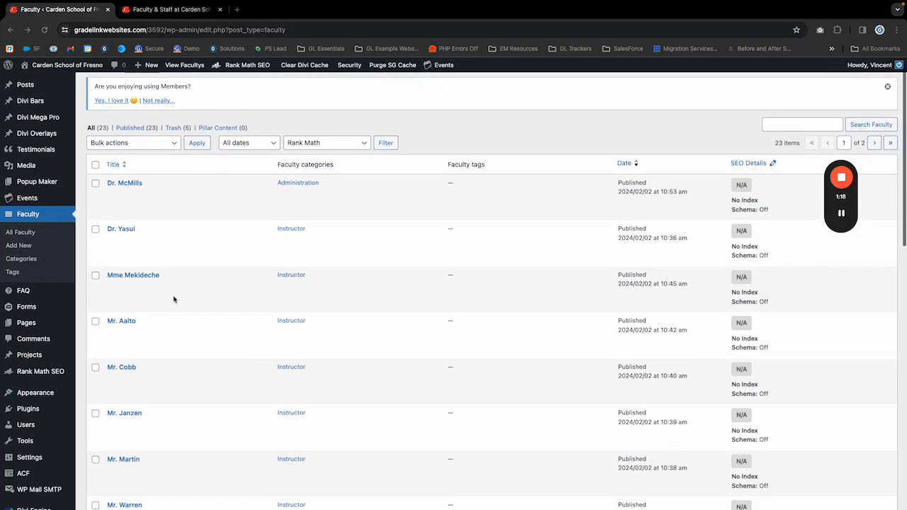
# Step: Enable the visual builder on the Faculty & Staff page and open the settings of the Archive Loop module holding the staff cards
pyautogui.click(182, 11)
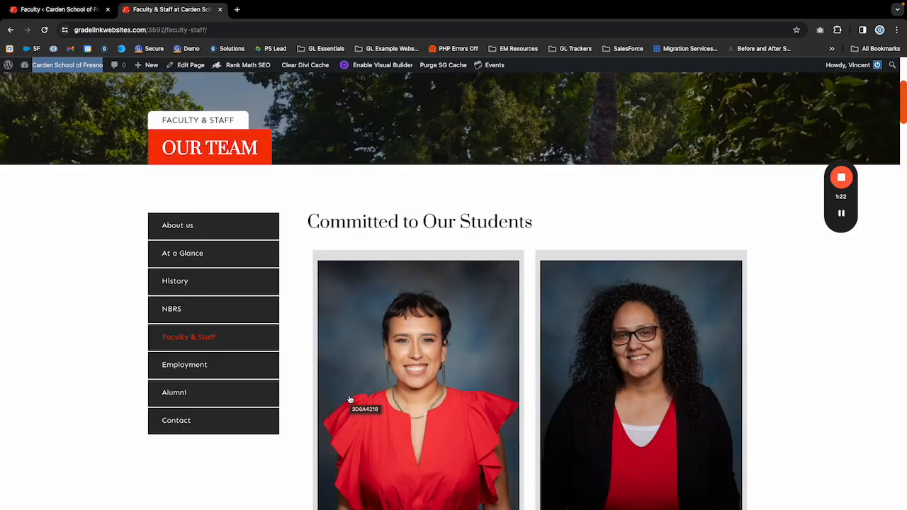
pyautogui.click(377, 67)
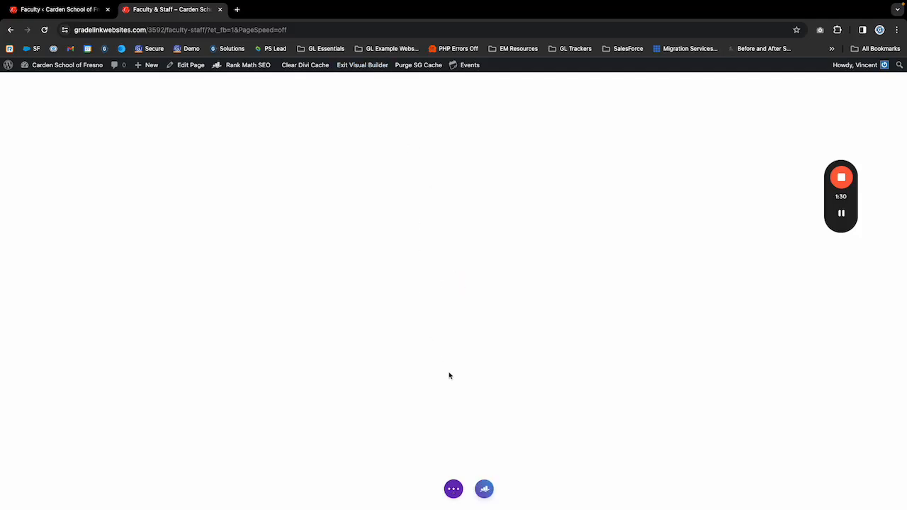
pyautogui.scroll(-4, 440, 333)
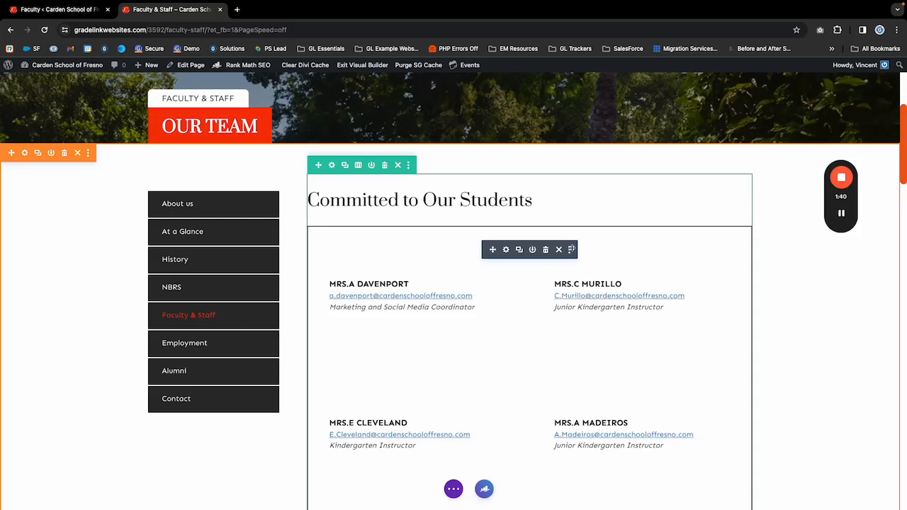
pyautogui.click(506, 250)
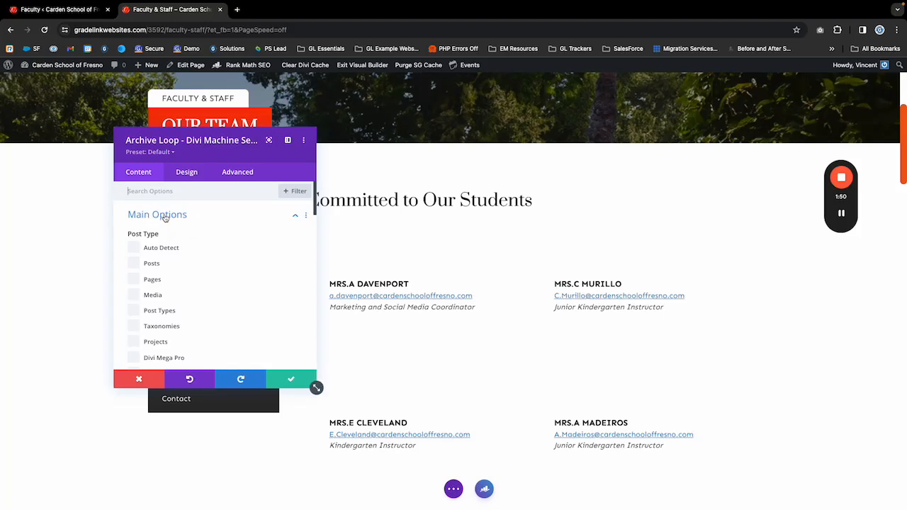
# Step: Show the Sorting settings within the Archive Loop module's Loop Options
pyautogui.click(165, 216)
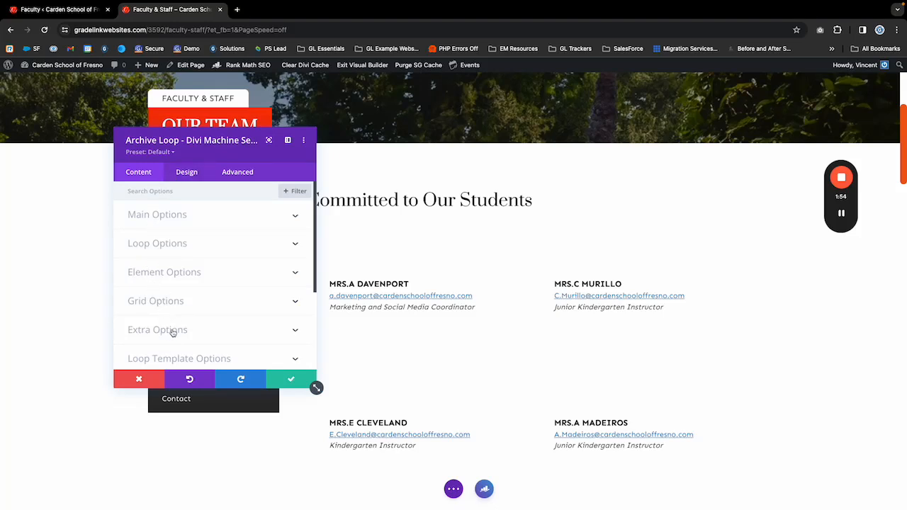
pyautogui.click(157, 244)
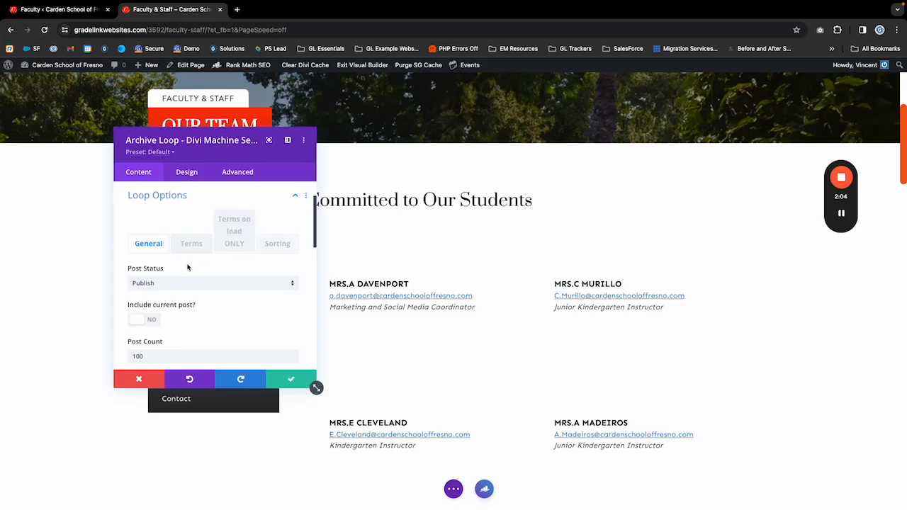
pyautogui.click(281, 246)
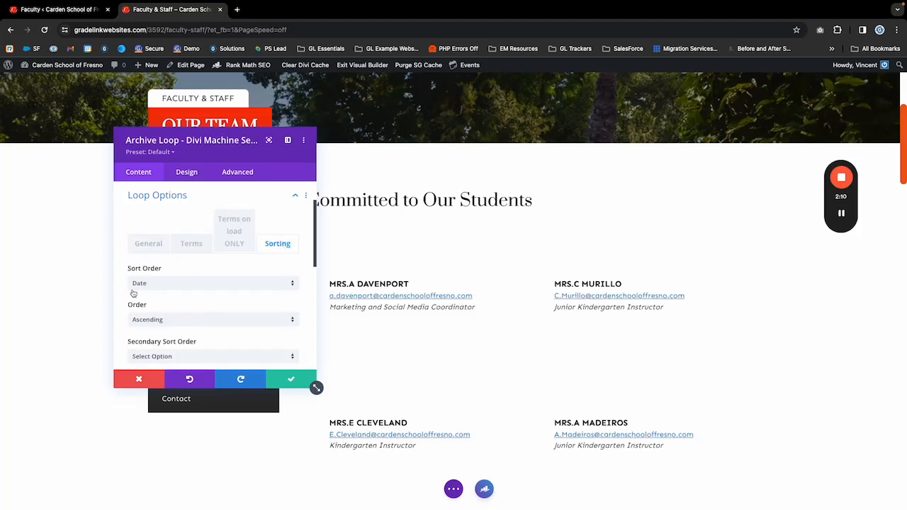
pyautogui.scroll(-1, 167, 293)
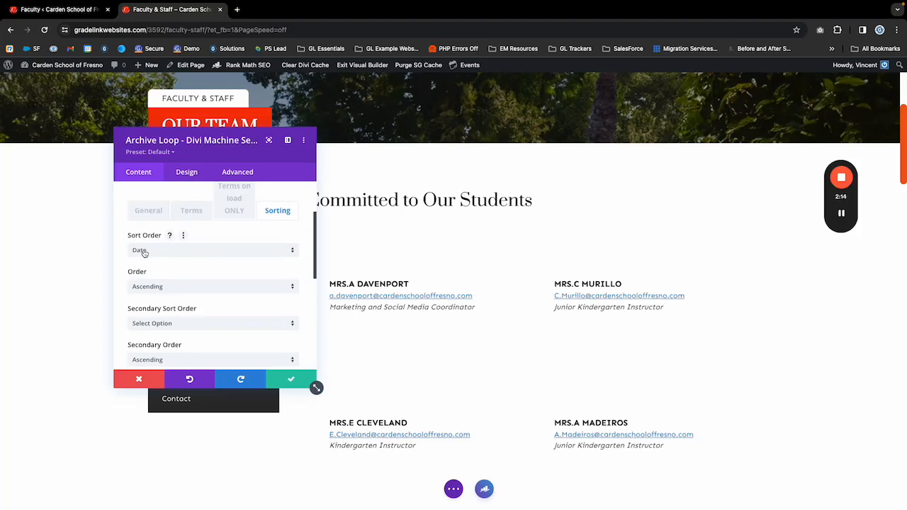
# Step: Open the quick edit of the Administration entry in the Faculty list and inspect its publish date and time fields
pyautogui.click(61, 9)
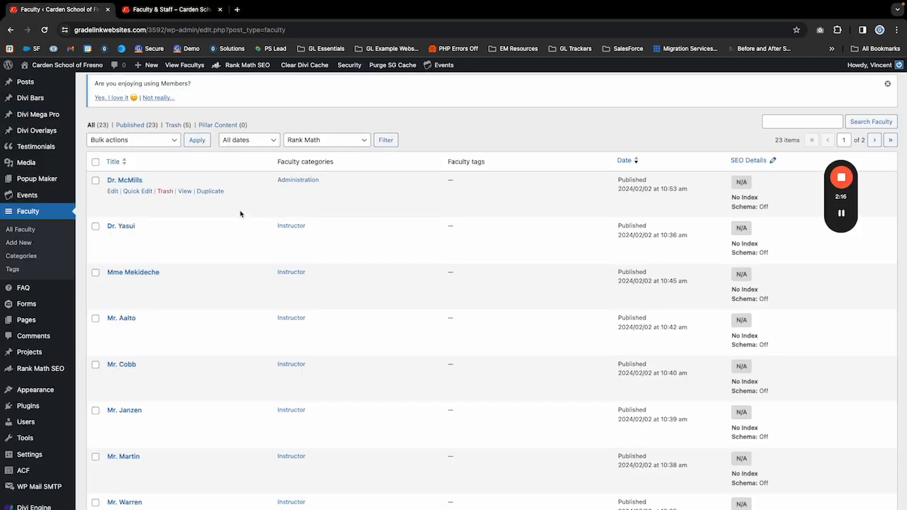
pyautogui.click(139, 191)
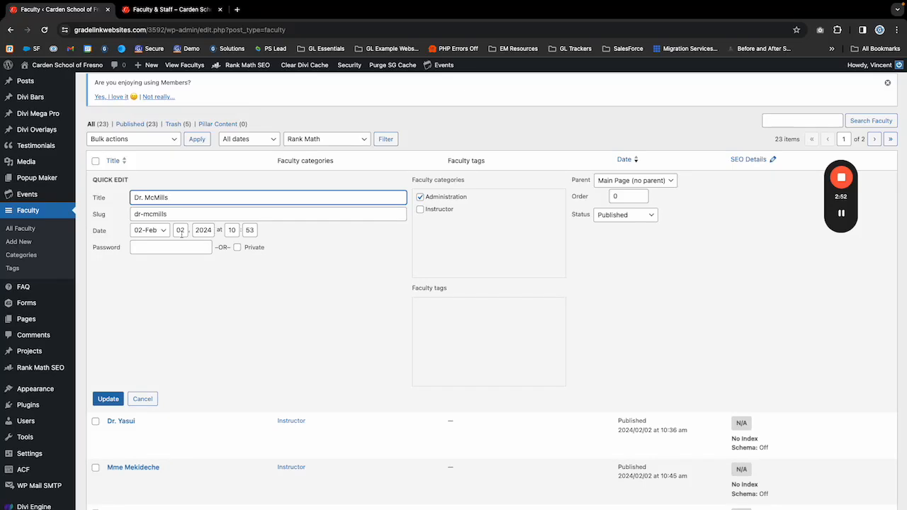
pyautogui.click(146, 231)
pyautogui.click(181, 230)
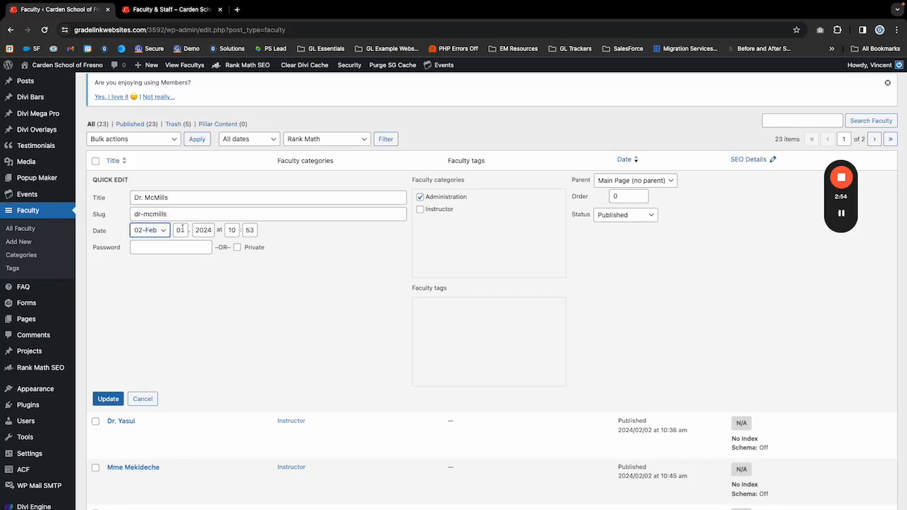
pyautogui.click(199, 231)
pyautogui.doubleClick(230, 230)
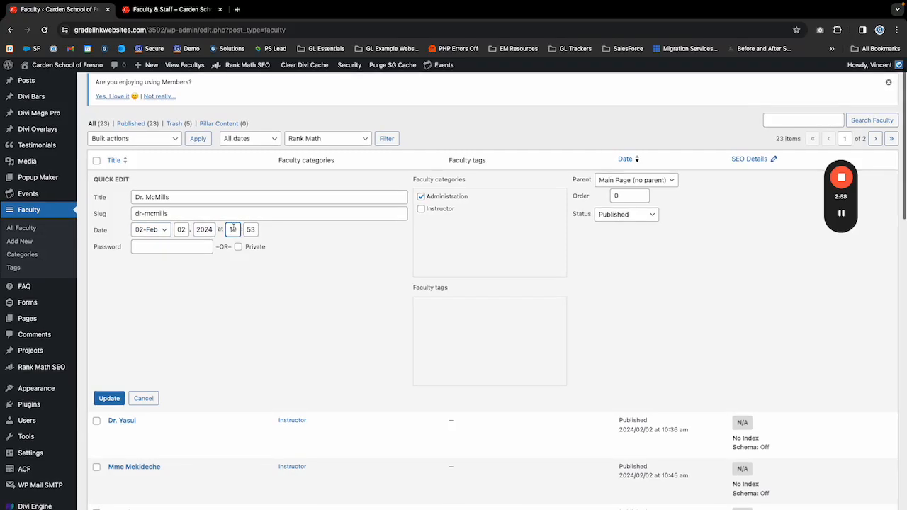
pyautogui.doubleClick(250, 231)
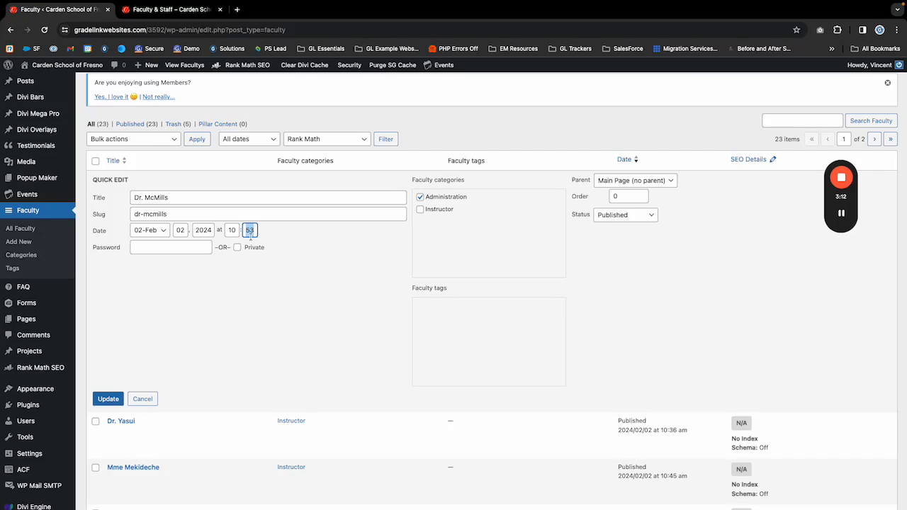
pyautogui.scroll(1, 244, 236)
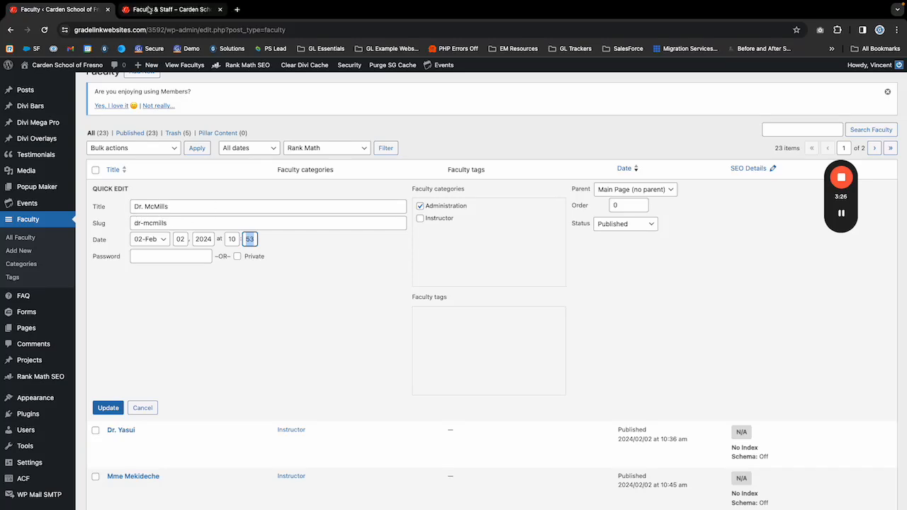
# Step: Set the Archive Loop module's Sort Order on the Faculty & Staff page to Menu Order
pyautogui.click(150, 9)
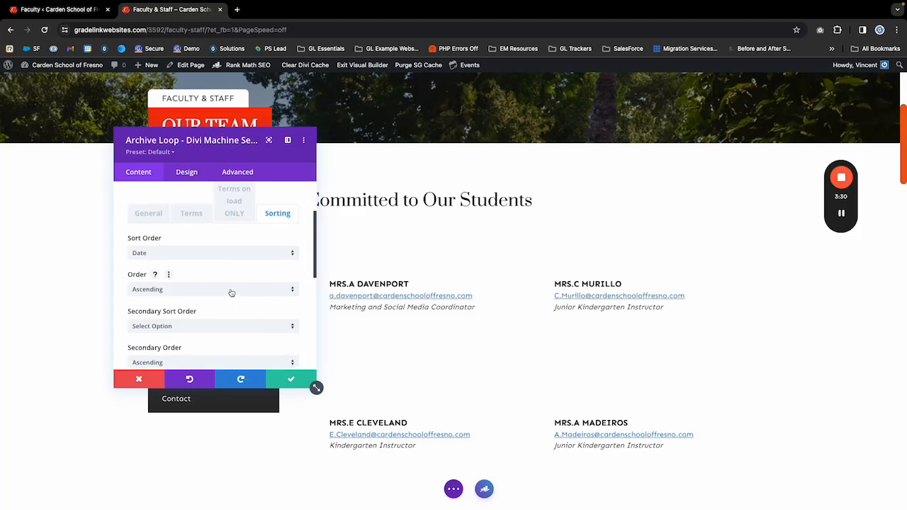
pyautogui.click(145, 257)
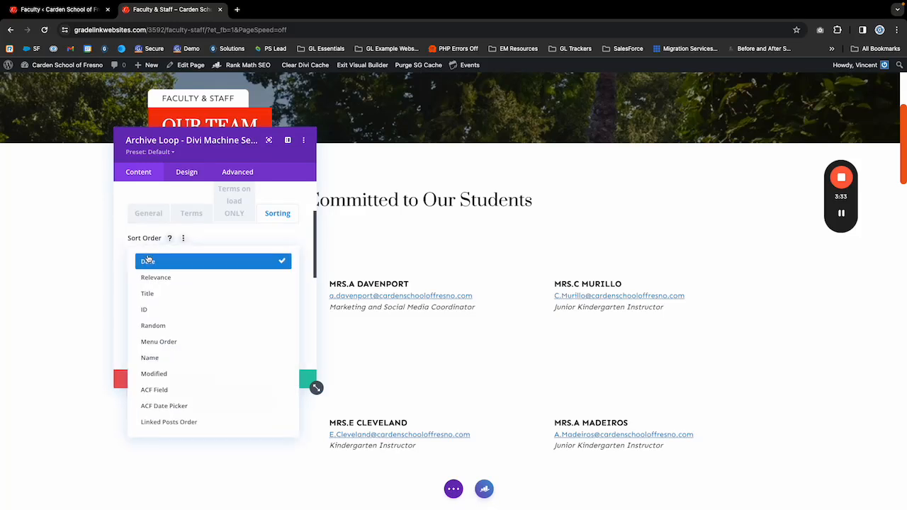
pyautogui.click(170, 343)
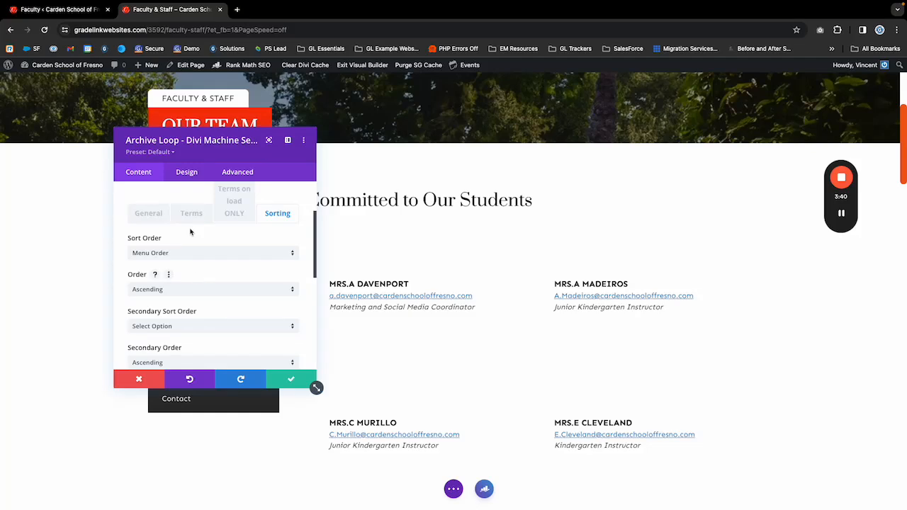
# Step: Inspect the Order field in the Administration entry's quick edit in the Faculty list and close it without saving
pyautogui.click(64, 10)
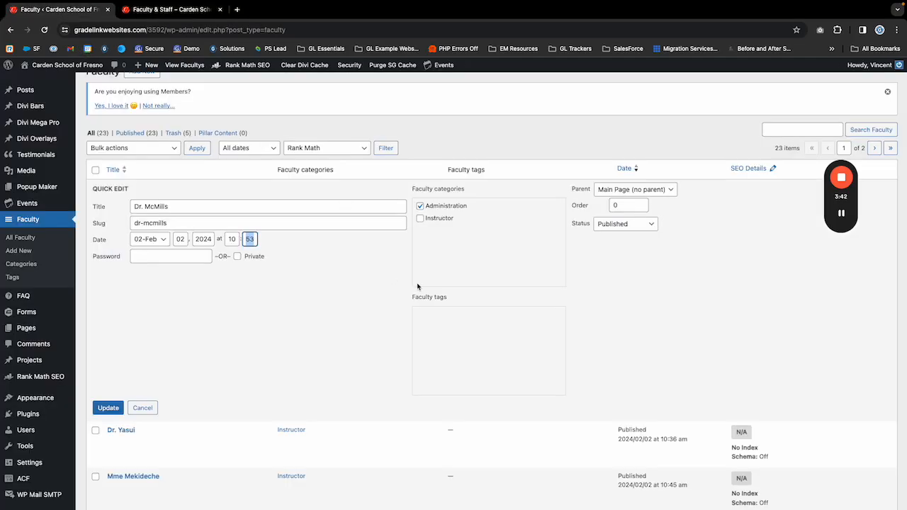
pyautogui.doubleClick(616, 204)
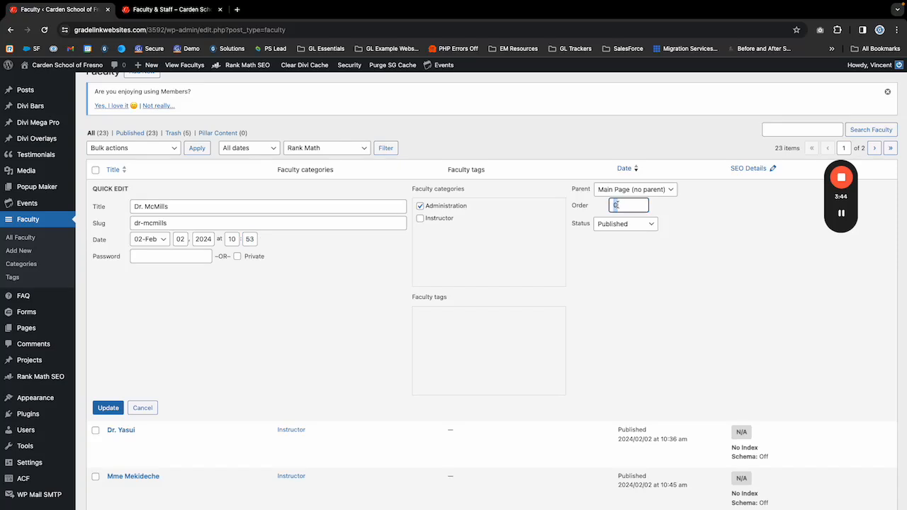
pyautogui.click(141, 408)
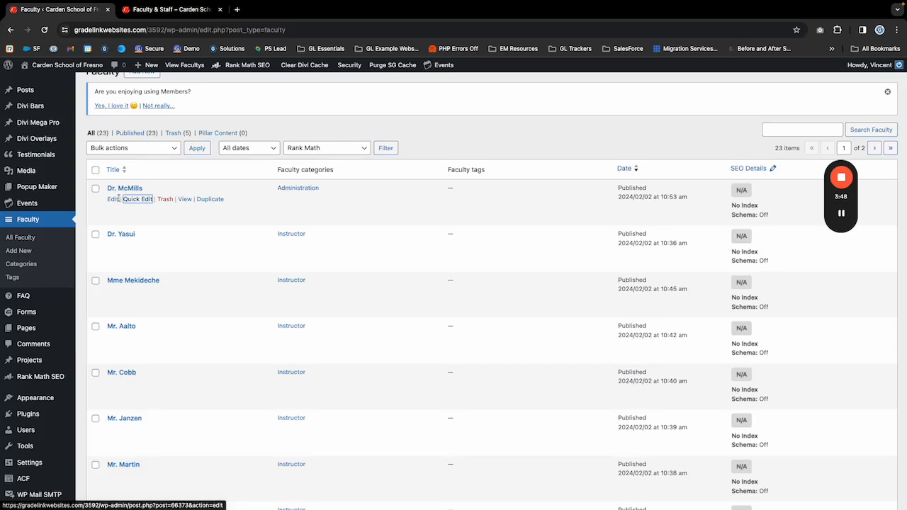
pyautogui.click(217, 222)
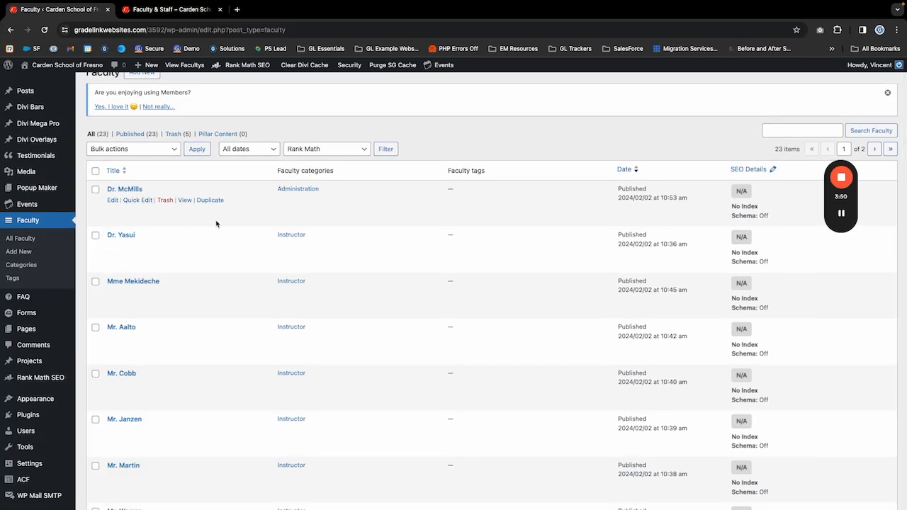
# Step: Set the Order of the first Administration entry in the Faculty list to 10 through its quick edit and save it
pyautogui.moveTo(96, 205)
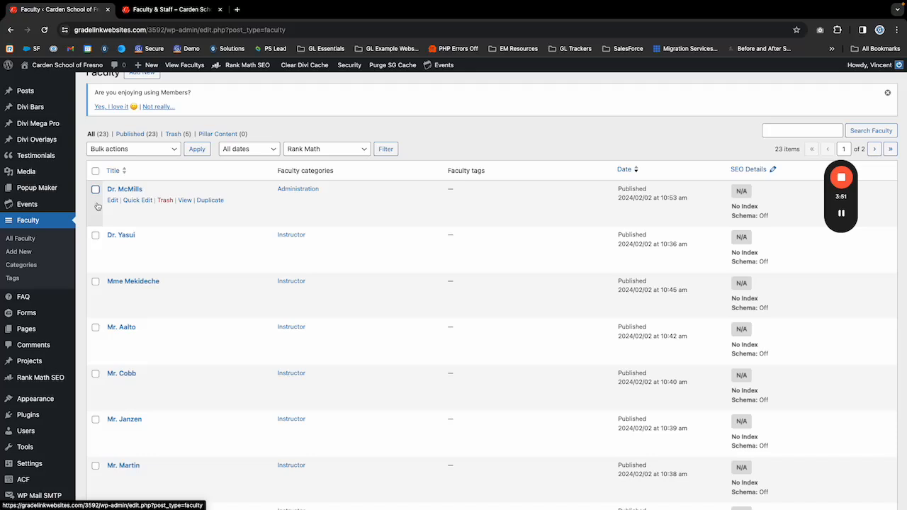
pyautogui.click(137, 201)
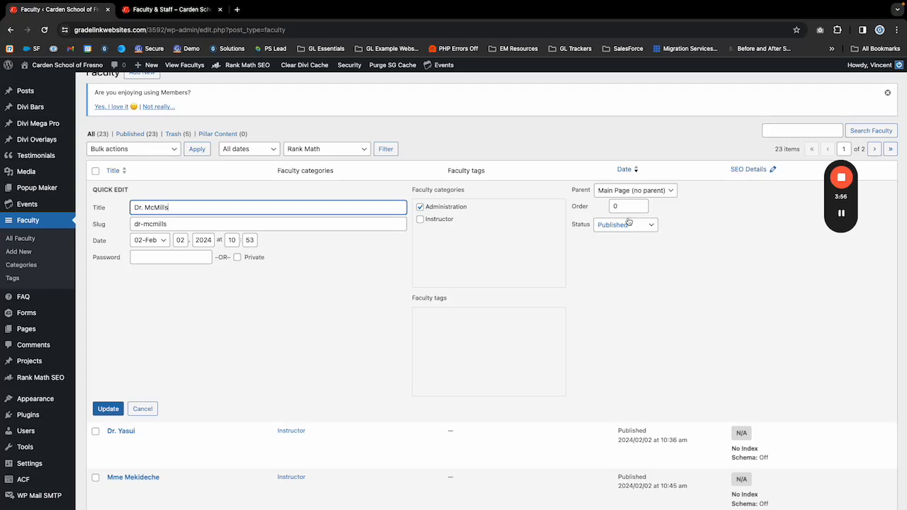
pyautogui.scroll(1, 629, 221)
pyautogui.scroll(-1, 628, 221)
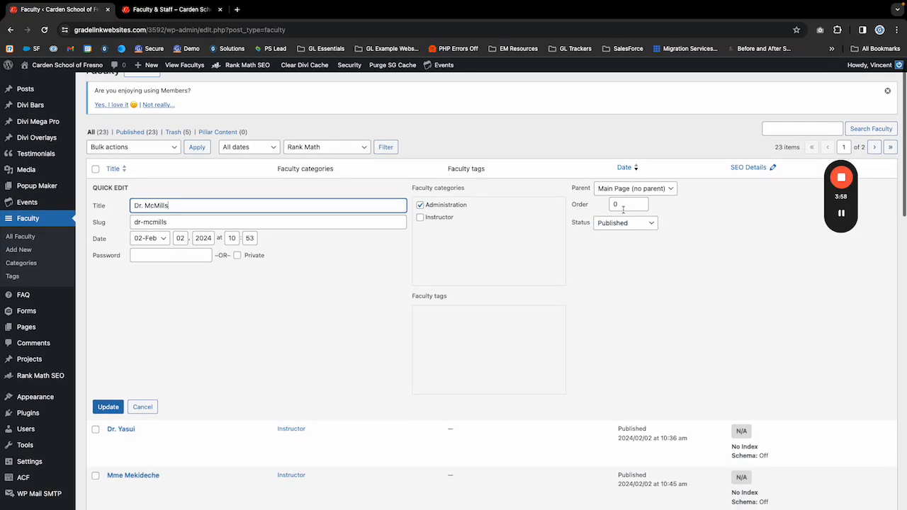
pyautogui.scroll(-1, 622, 211)
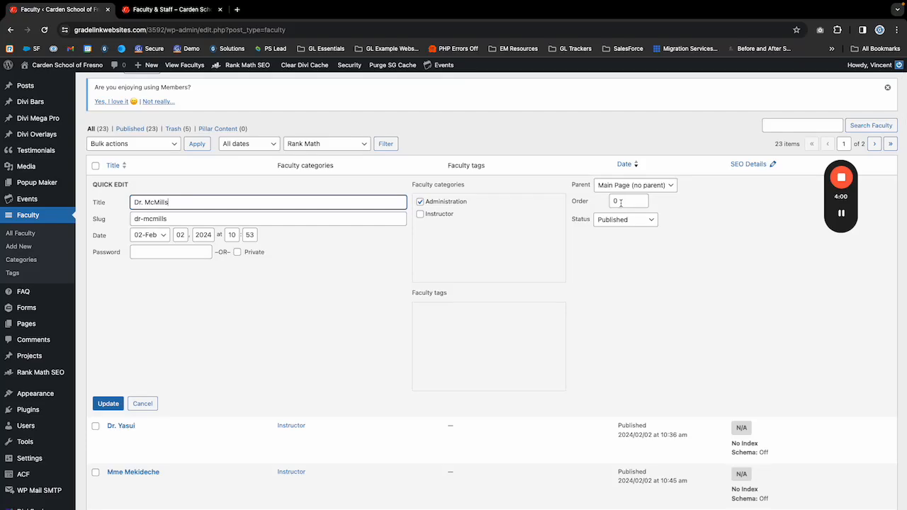
pyautogui.scroll(-1, 622, 204)
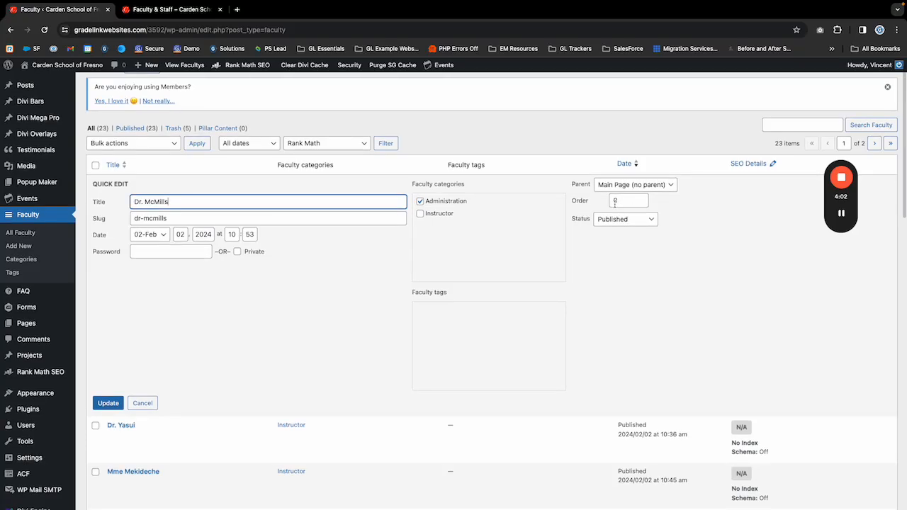
pyautogui.click(614, 201)
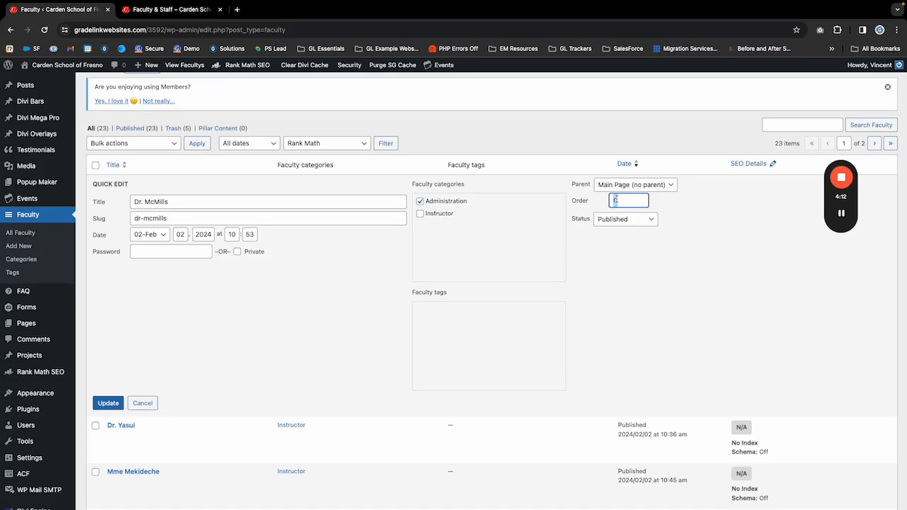
pyautogui.write('10')
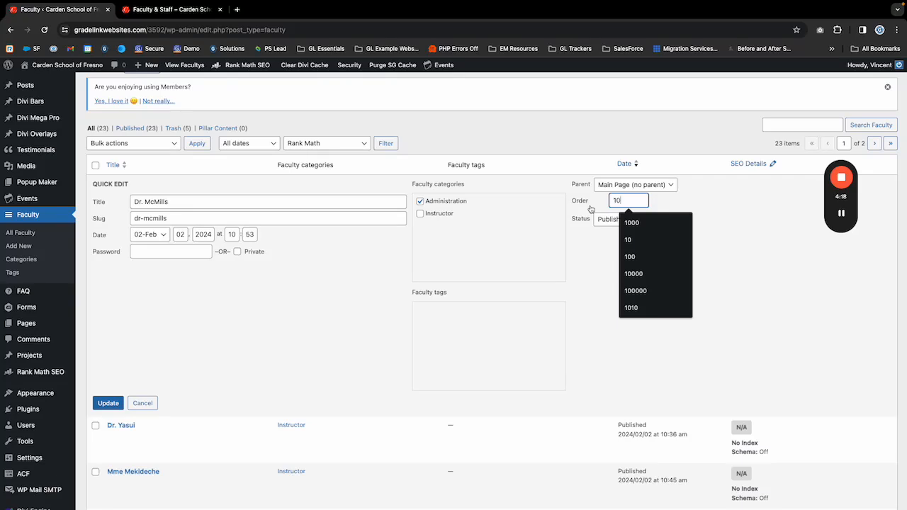
pyautogui.click(264, 369)
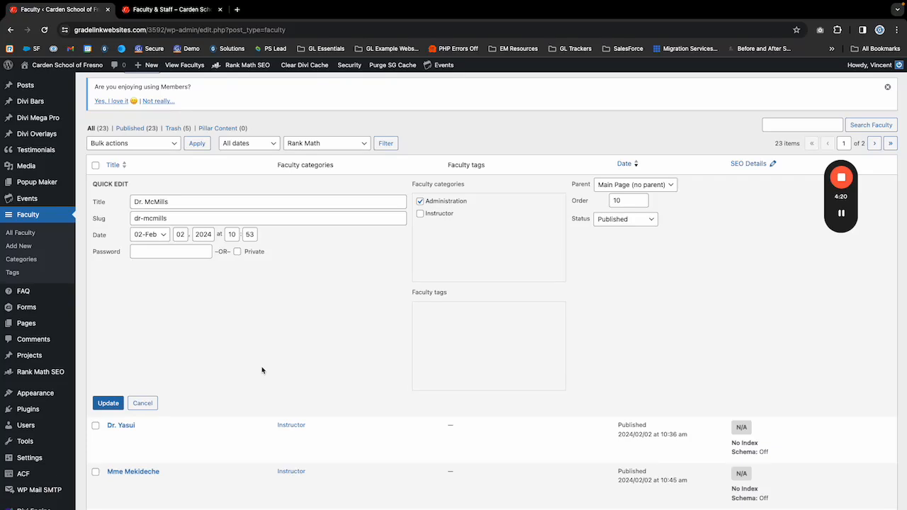
pyautogui.click(109, 403)
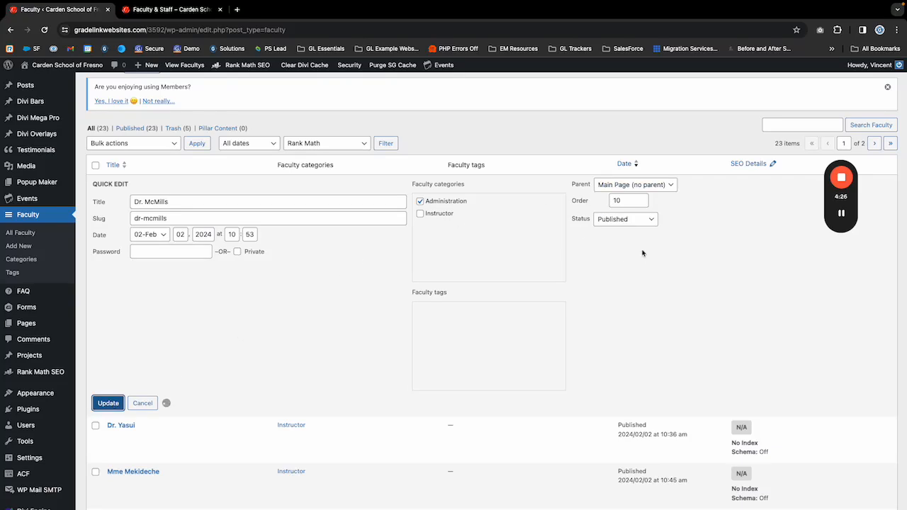
# Step: Set the Order of the Instructor entry published at 10:12 am to 20 through its quick edit and save it
pyautogui.scroll(-10, 266, 364)
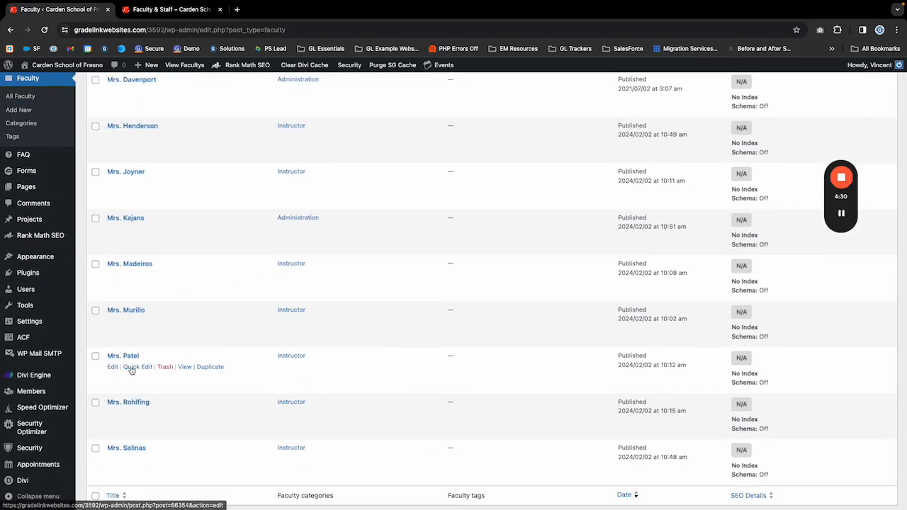
pyautogui.click(137, 367)
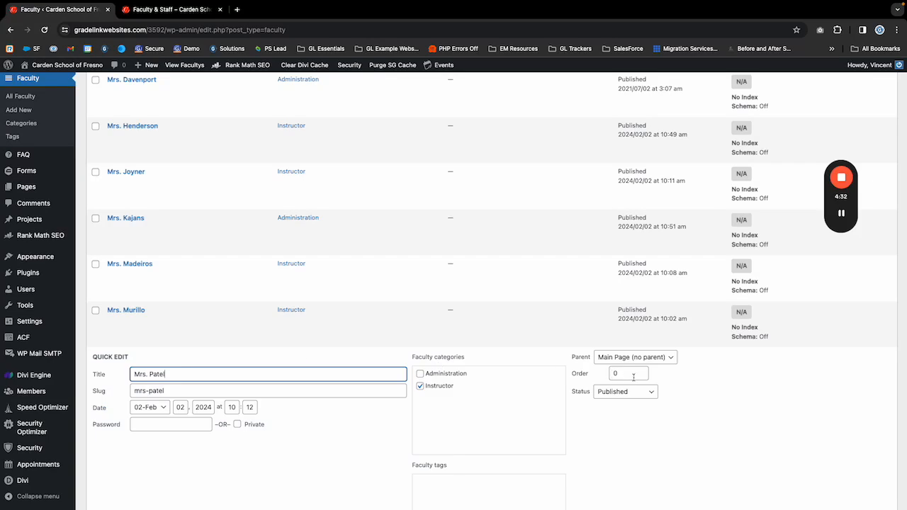
pyautogui.doubleClick(627, 374)
pyautogui.write('20')
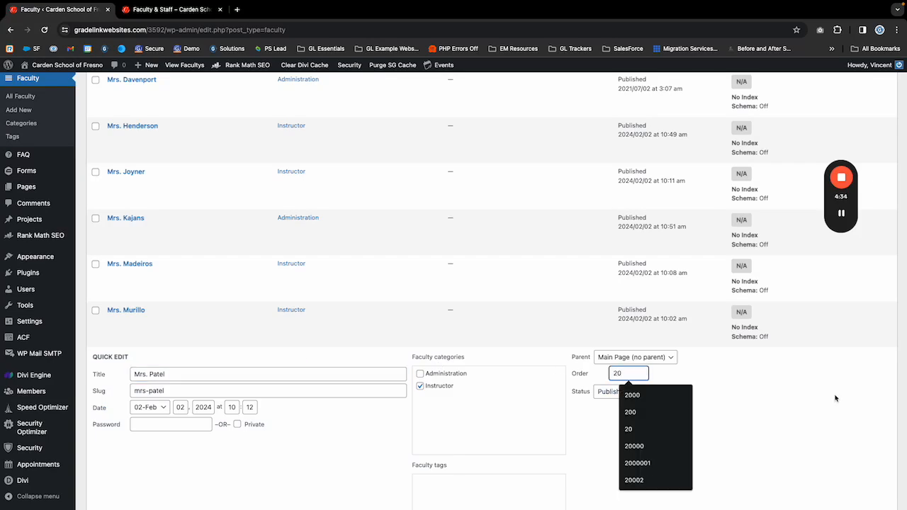
pyautogui.scroll(-3, 415, 453)
pyautogui.click(108, 410)
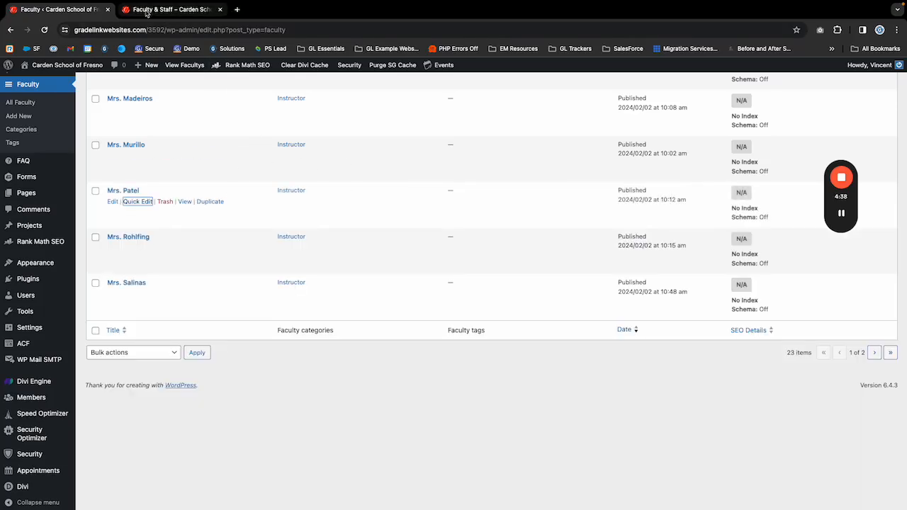
# Step: Review the Archive Loop's Menu Order sorting on the Faculty & Staff page, accept the module settings and save the page
pyautogui.click(146, 12)
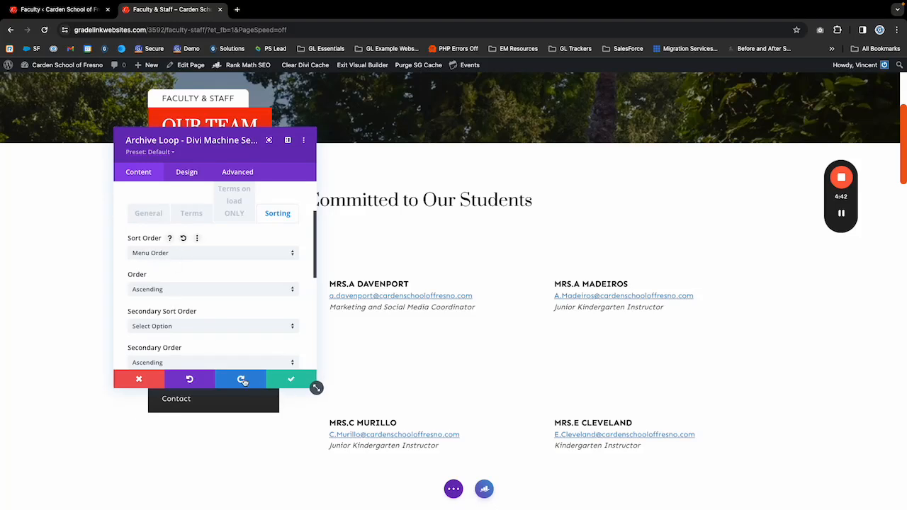
pyautogui.scroll(-1, 223, 315)
pyautogui.scroll(1, 201, 316)
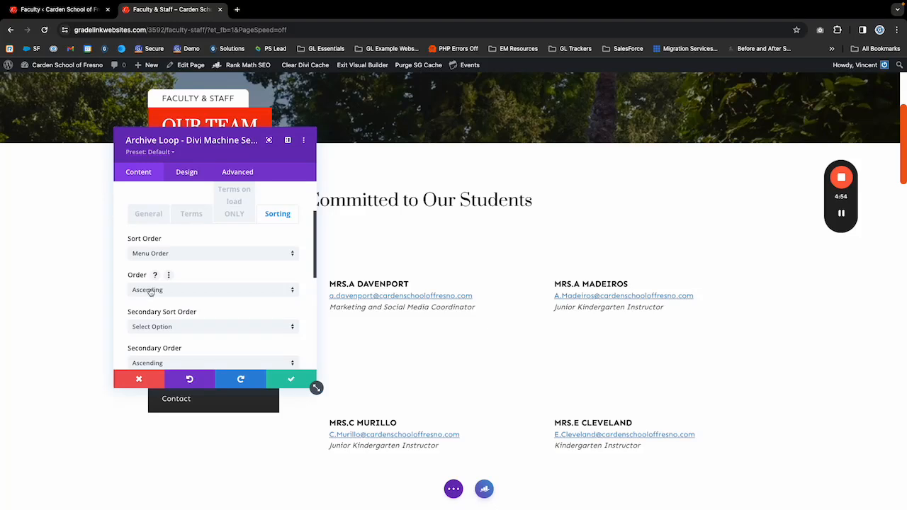
pyautogui.click(291, 380)
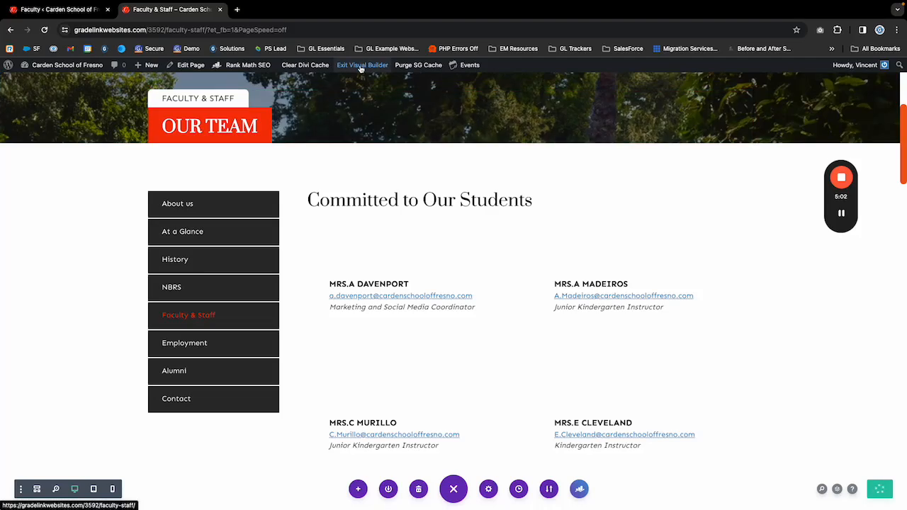
# Step: Reload the Faculty & Staff page and exit the Visual Builder to open the published page
pyautogui.click(57, 9)
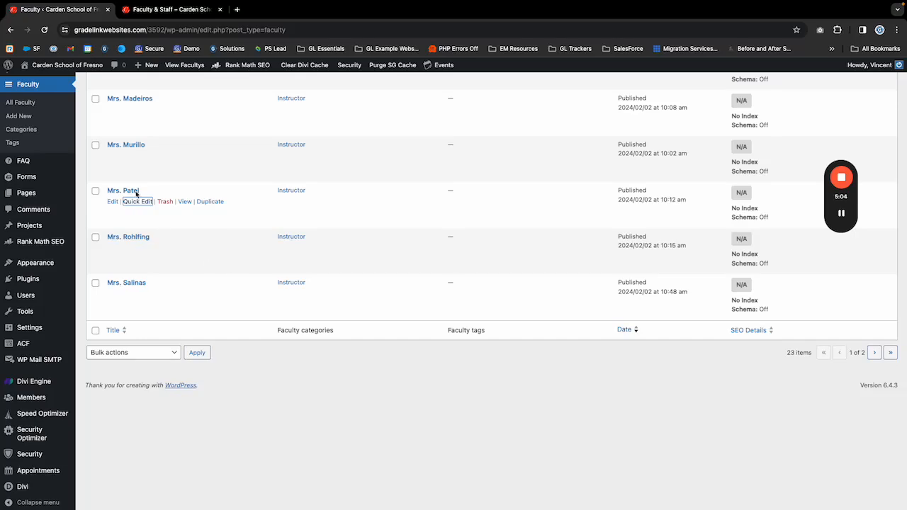
pyautogui.scroll(10, 114, 155)
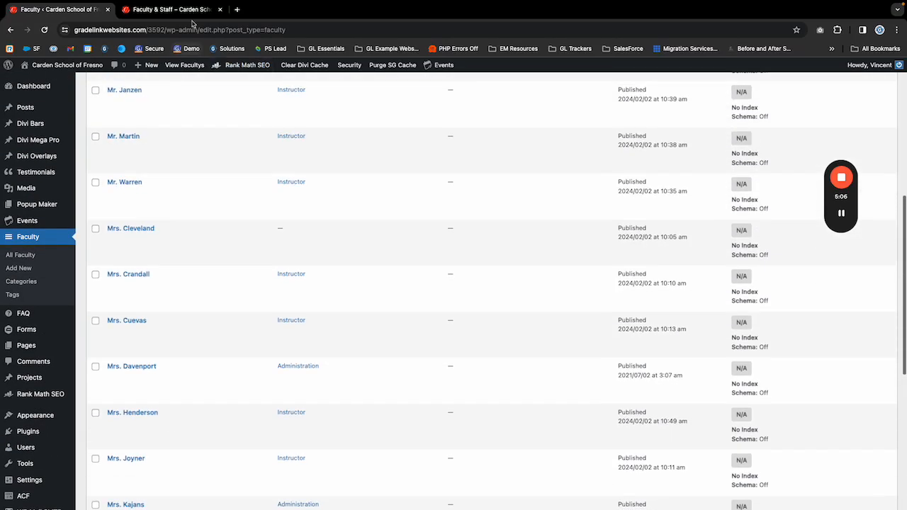
pyautogui.click(170, 10)
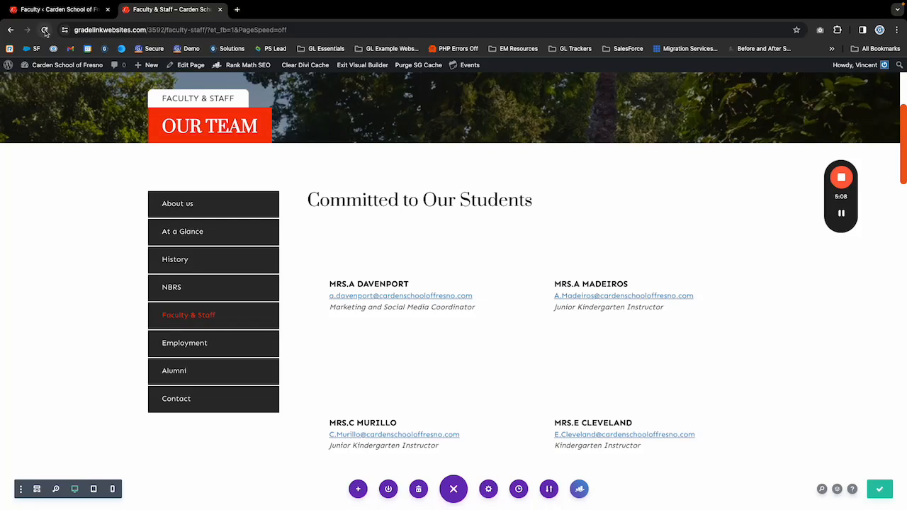
pyautogui.click(45, 30)
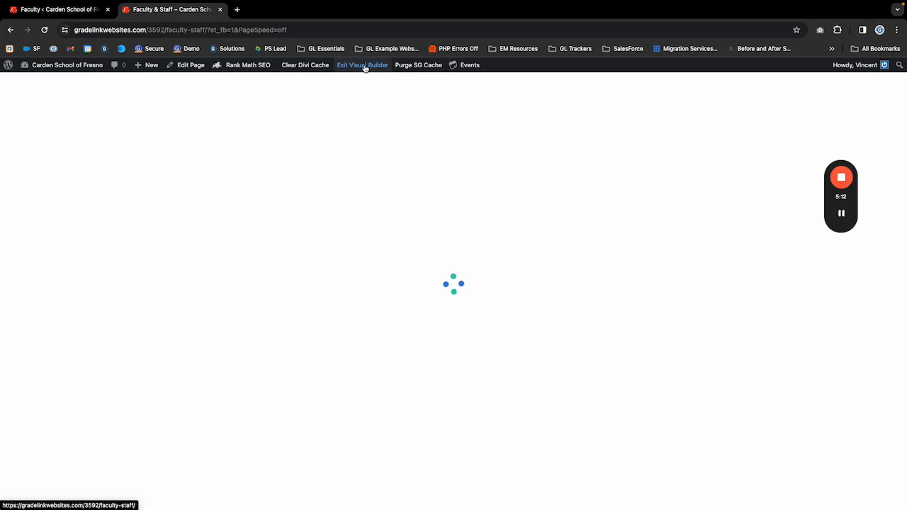
pyautogui.click(363, 65)
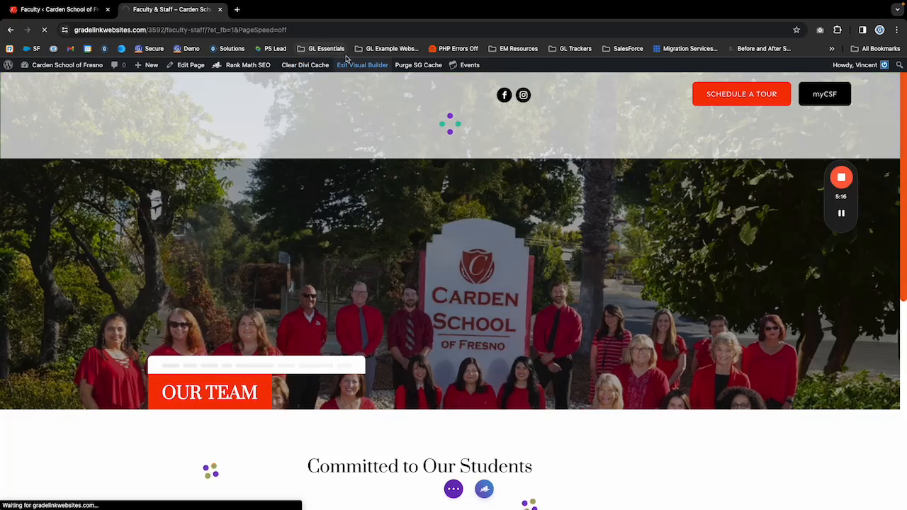
# Step: Examine the staff cards on the published Faculty & Staff page for the positions of the entries ordered 10 and 20
pyautogui.scroll(-1, 842, 327)
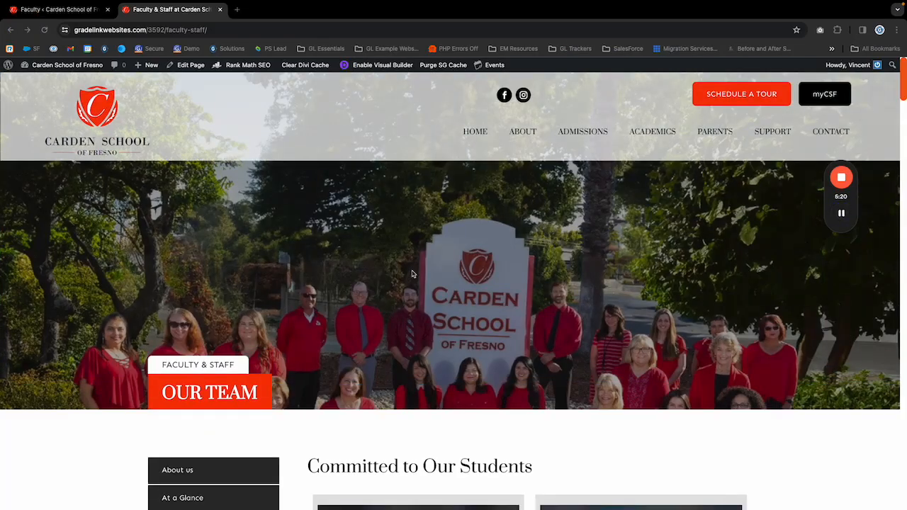
pyautogui.scroll(-7, 412, 275)
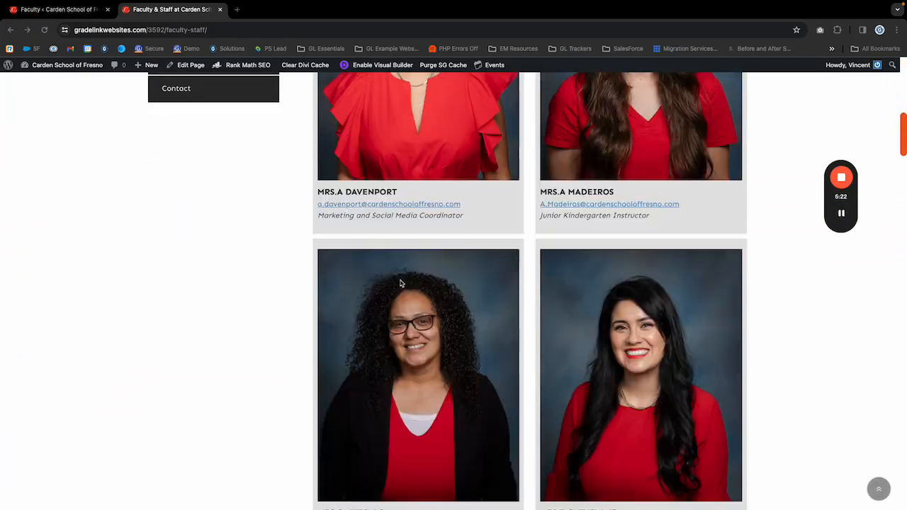
pyautogui.scroll(-10, 399, 283)
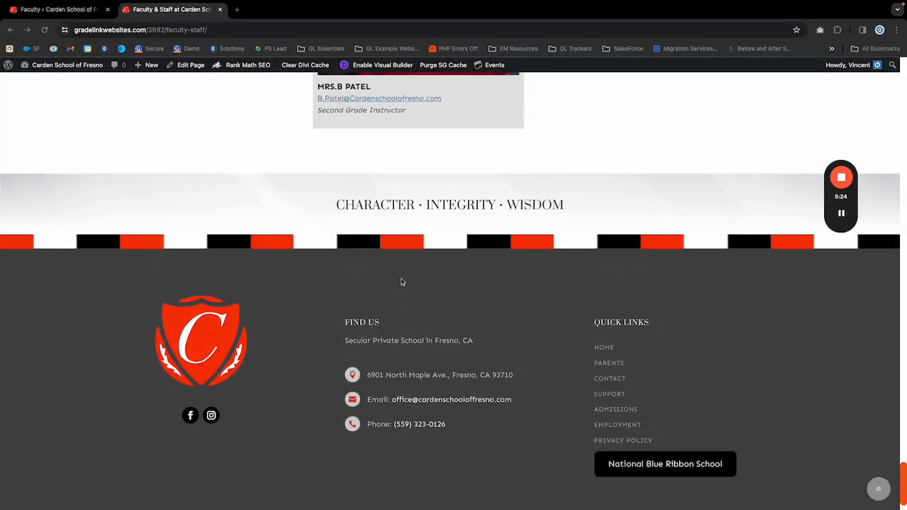
pyautogui.scroll(7, 402, 282)
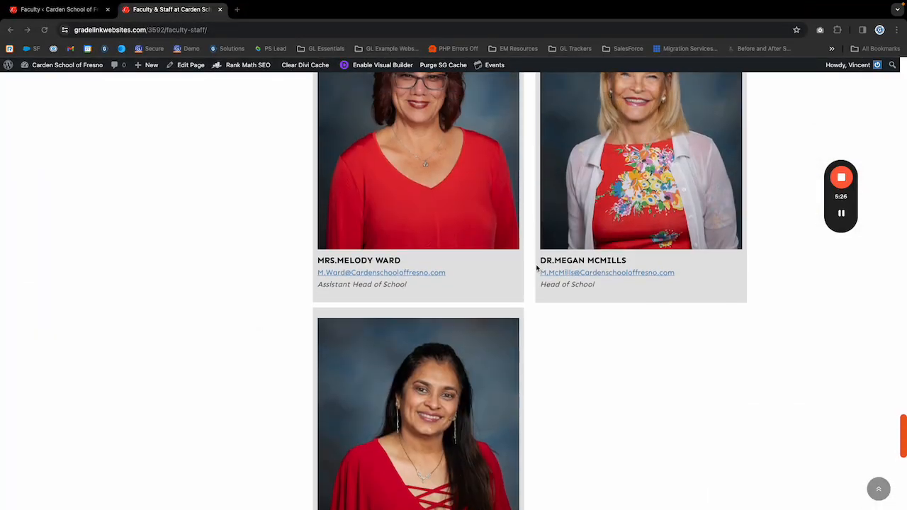
pyautogui.scroll(2, 564, 315)
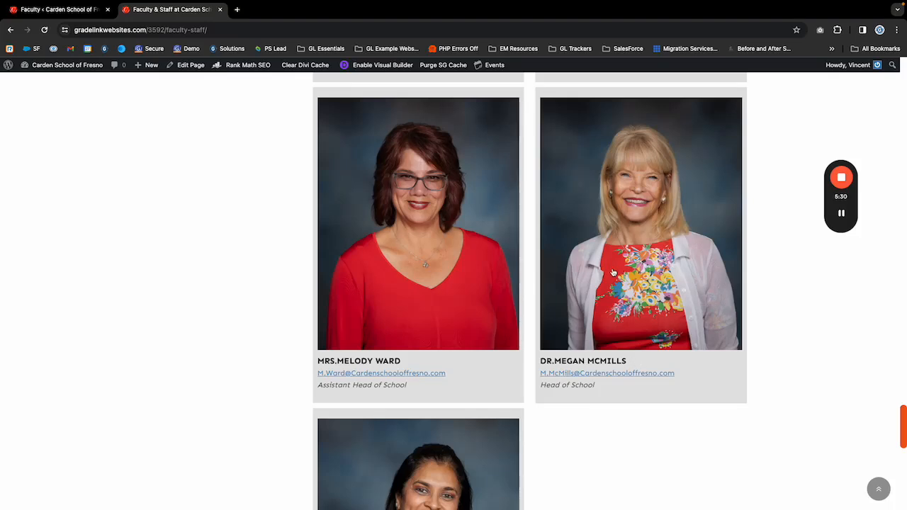
pyautogui.scroll(-5, 510, 427)
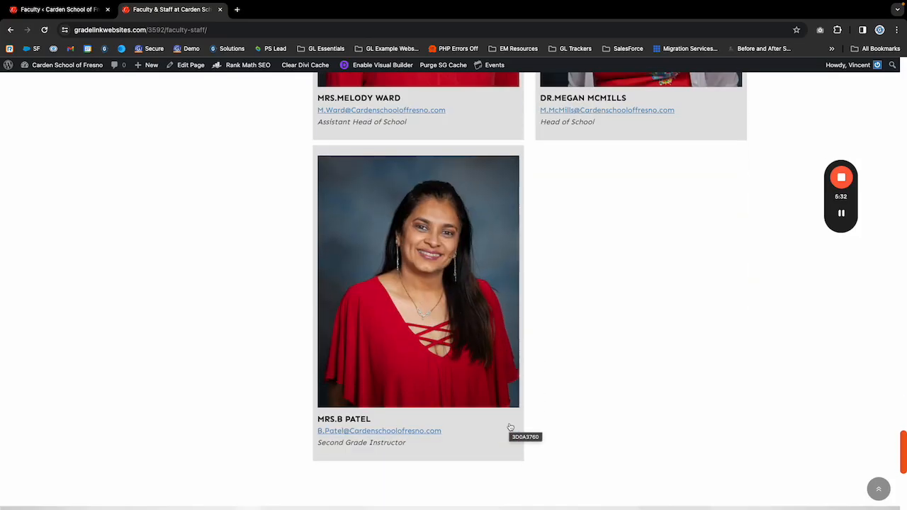
pyautogui.scroll(-1, 510, 427)
pyautogui.scroll(1, 354, 362)
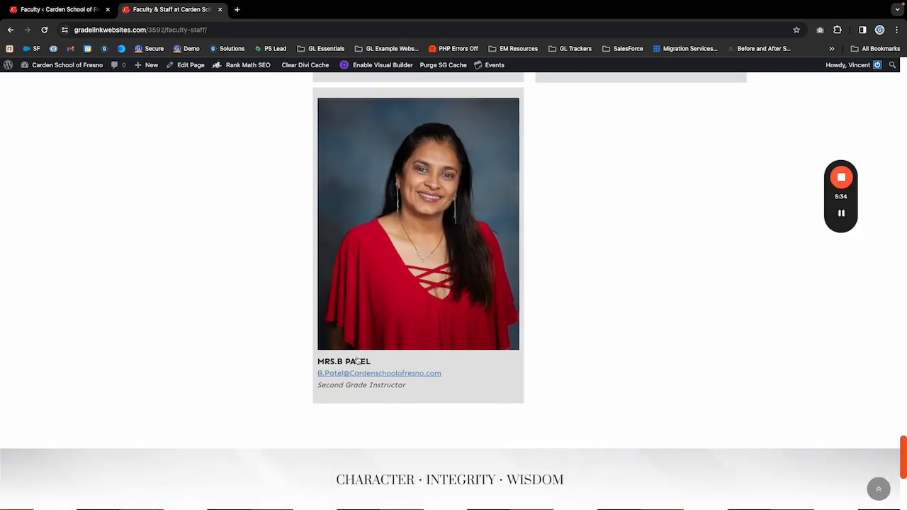
# Step: Set the Order of the Instructor entry published at 10:13 am in the Faculty list to 30 and save it
pyautogui.click(45, 12)
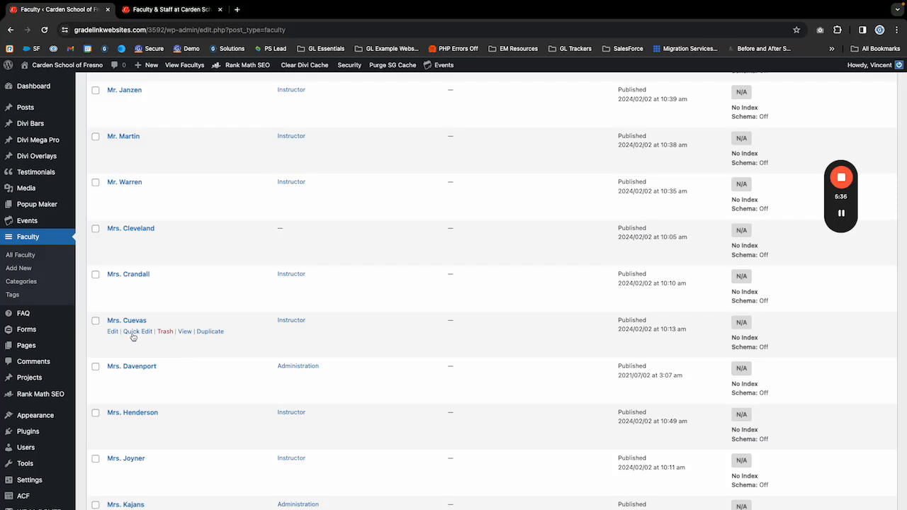
pyautogui.click(136, 331)
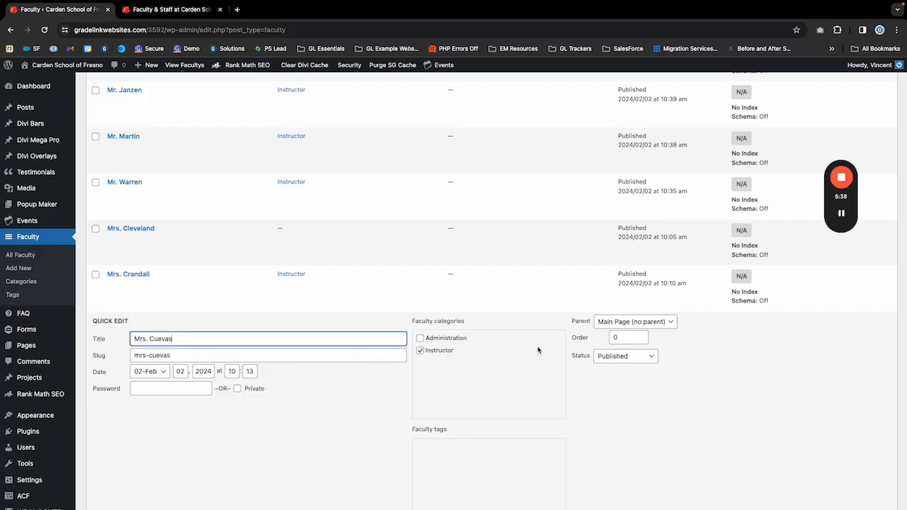
pyautogui.click(621, 337)
pyautogui.write('30')
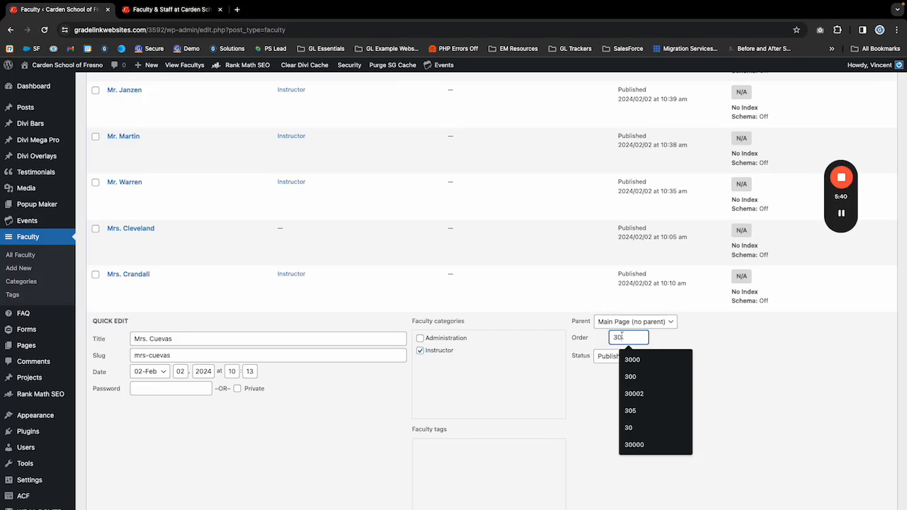
pyautogui.click(707, 345)
pyautogui.scroll(-3, 158, 385)
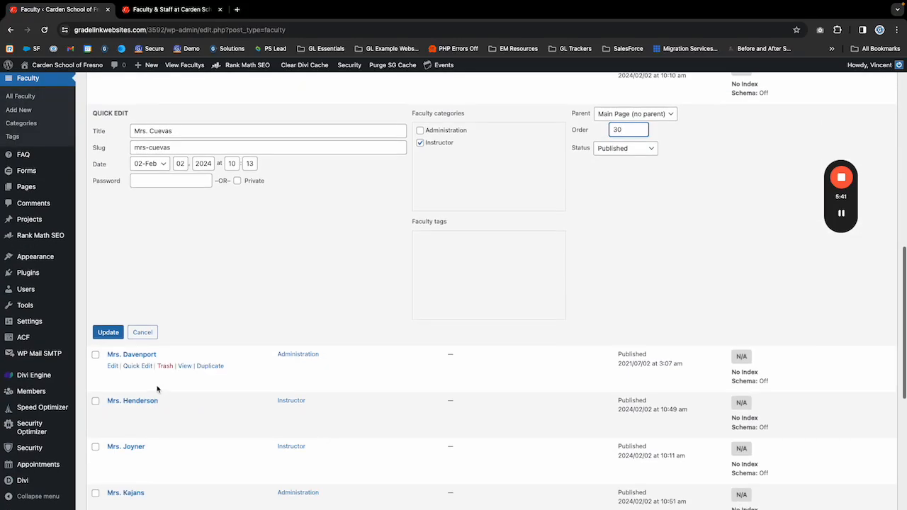
pyautogui.click(107, 332)
# Step: Reload the published Faculty & Staff page and check the order of the last three staff cards
pyautogui.click(182, 16)
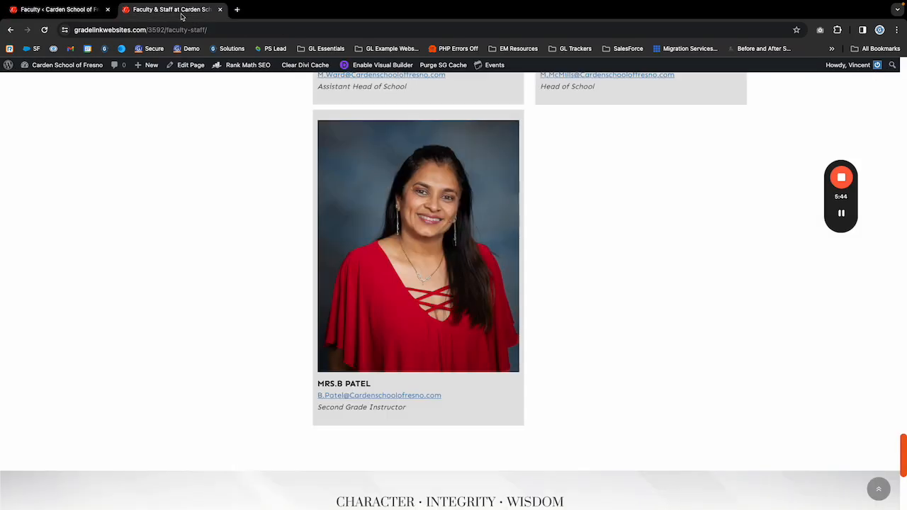
pyautogui.click(44, 30)
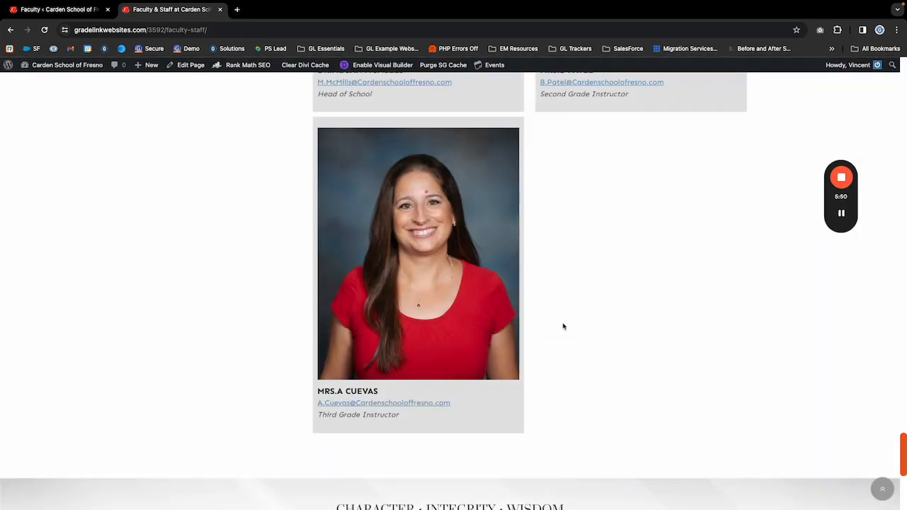
pyautogui.scroll(3, 415, 421)
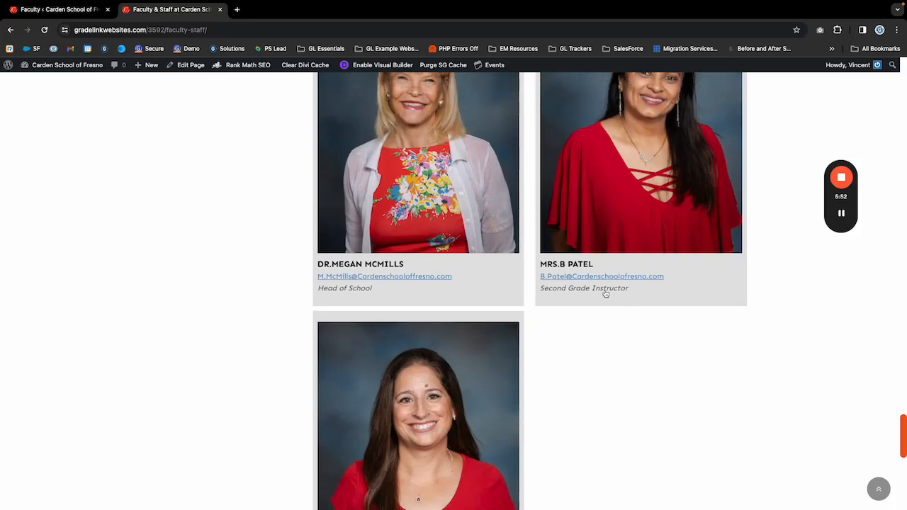
# Step: Look through the staff cards on the published Faculty & Staff page and compare them with the Faculty list
pyautogui.scroll(3, 291, 168)
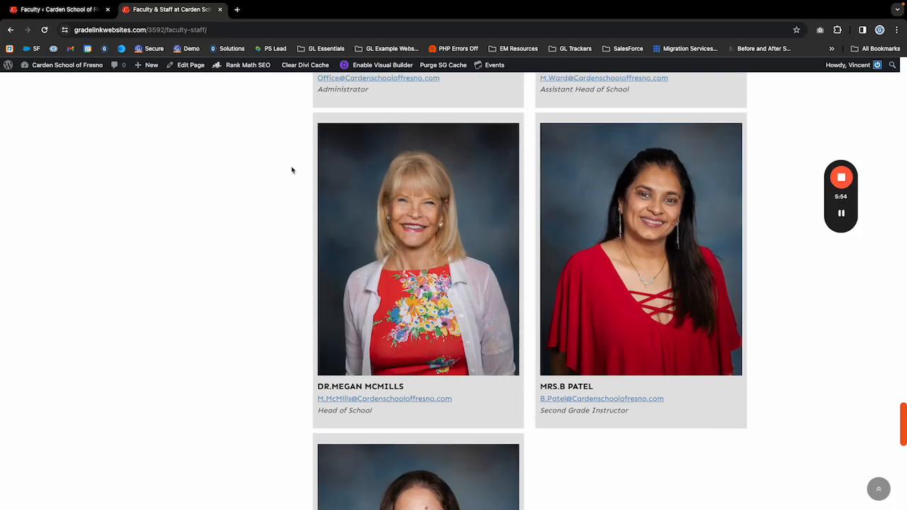
pyautogui.scroll(15, 425, 210)
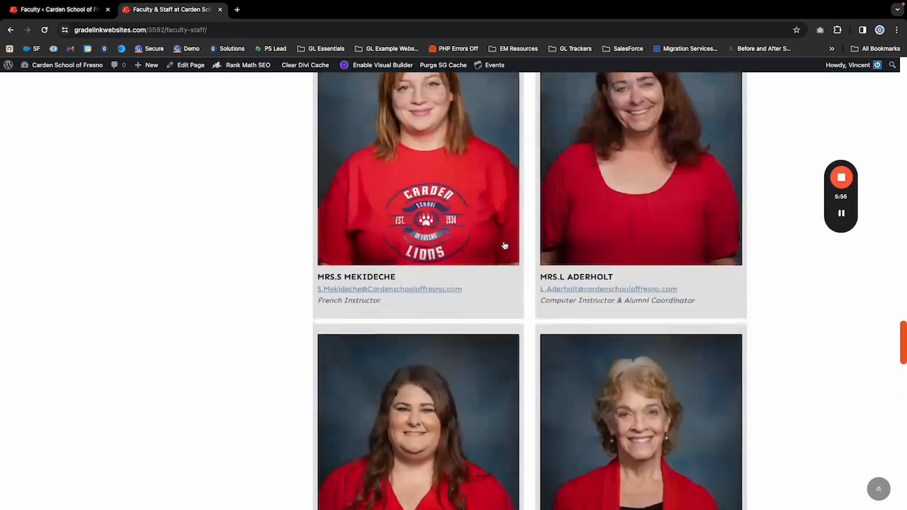
pyautogui.scroll(-5, 381, 236)
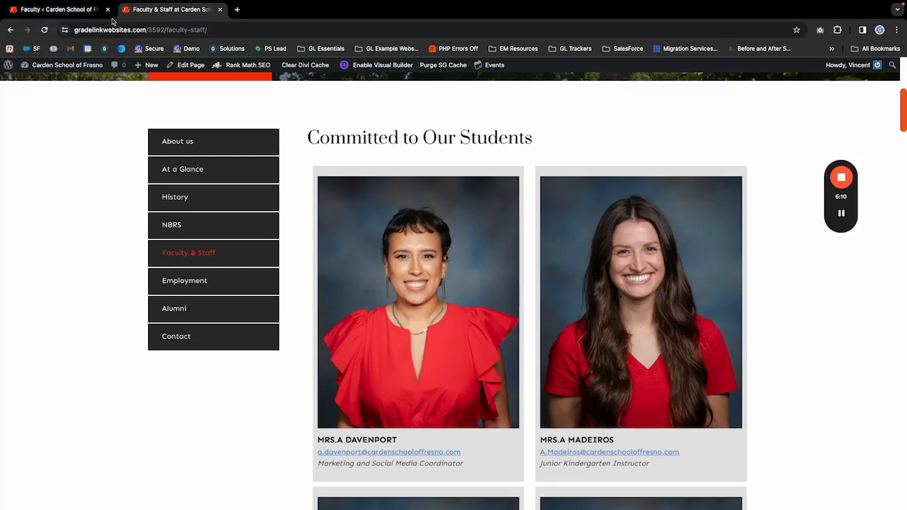
pyautogui.click(31, 17)
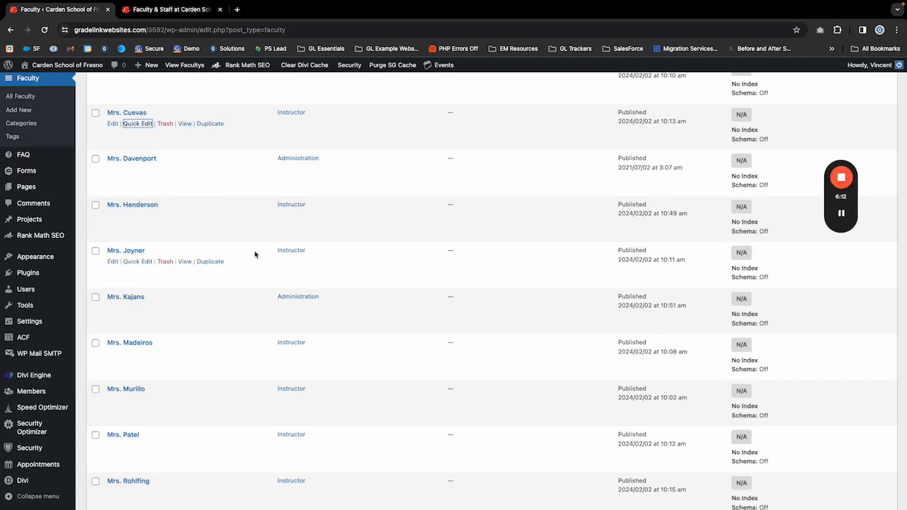
pyautogui.click(170, 9)
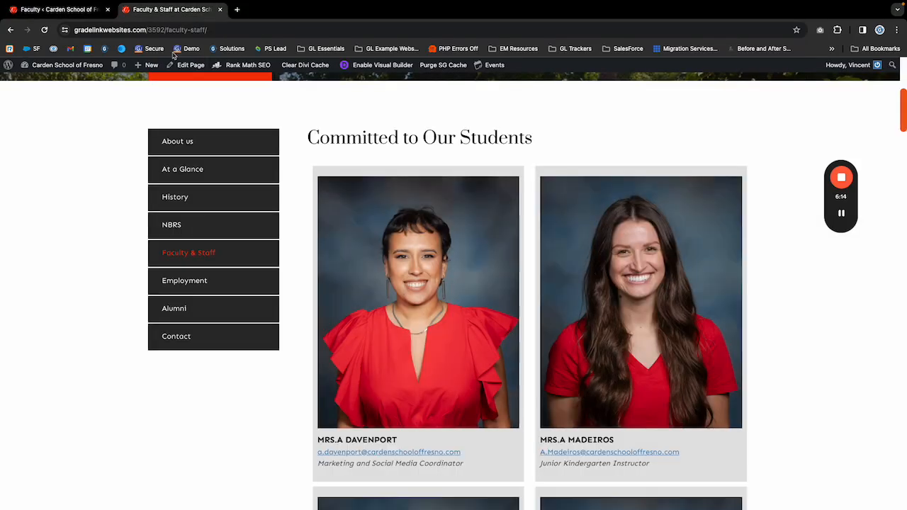
# Step: Enable the Visual Builder on the Faculty & Staff page and open the Sorting settings in the Archive Loop's Loop Options
pyautogui.click(376, 68)
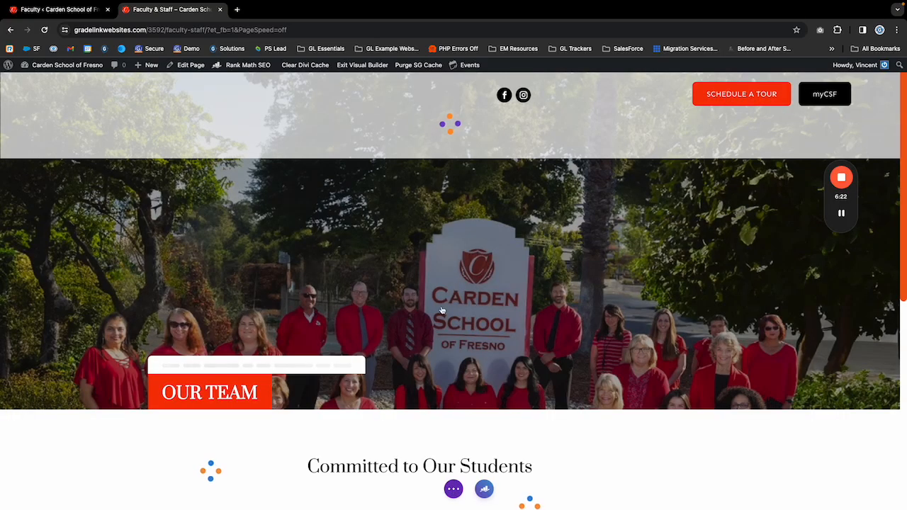
pyautogui.scroll(-5, 448, 314)
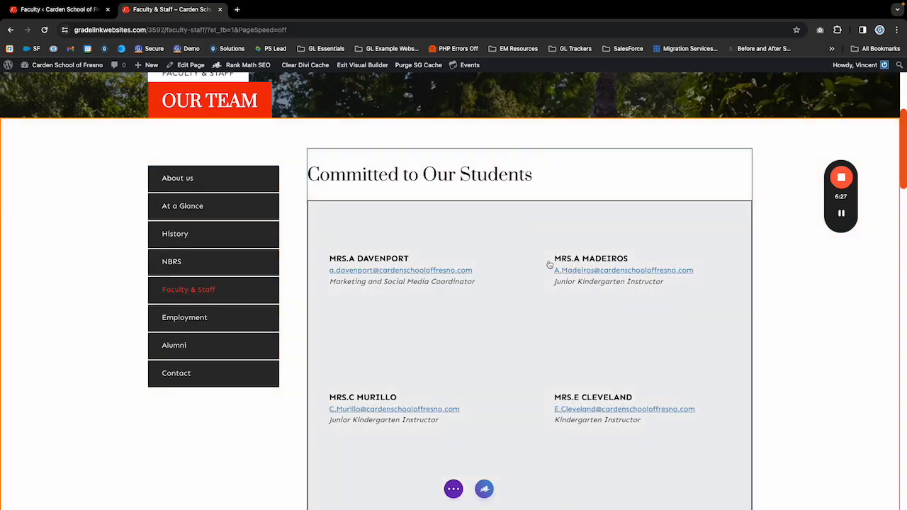
pyautogui.click(543, 235)
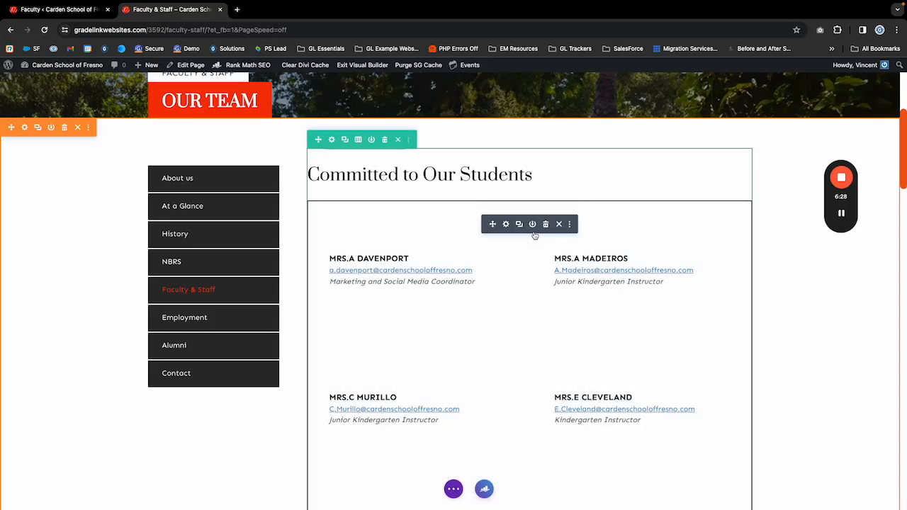
pyautogui.click(507, 224)
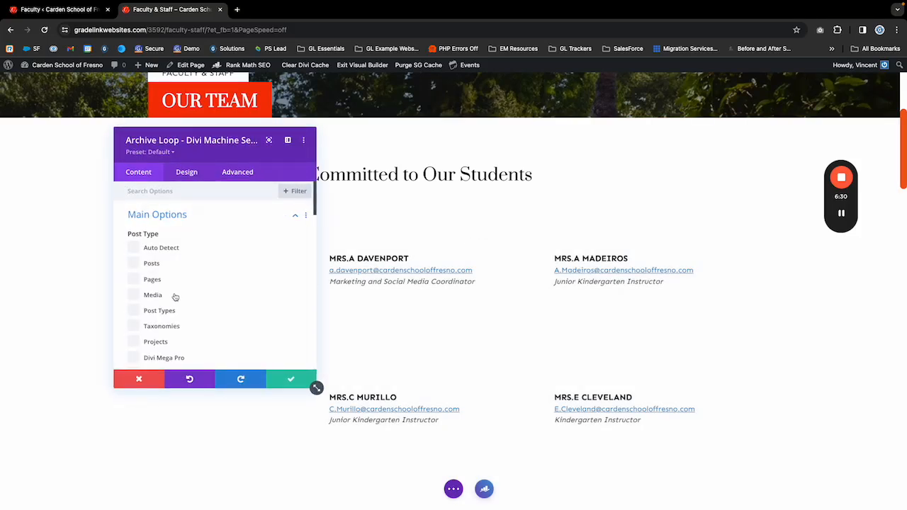
pyautogui.click(164, 215)
pyautogui.click(156, 243)
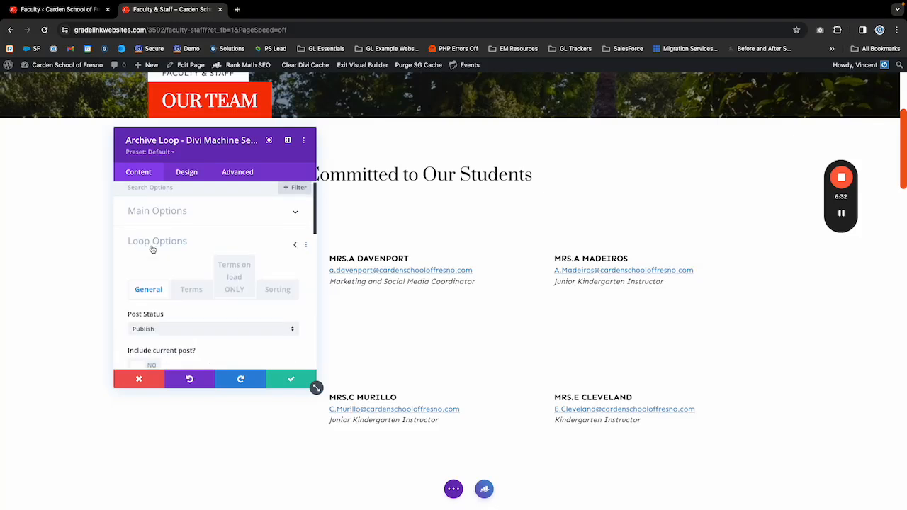
pyautogui.click(276, 244)
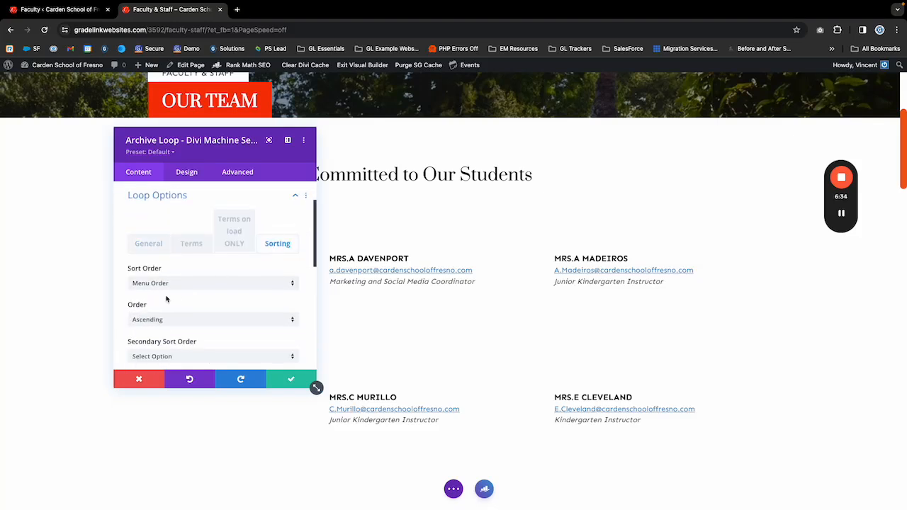
# Step: Set the Archive Loop's Sort Order to ACF Field, using Last Name as the ACF Sort Field and keeping Ascending order
pyautogui.click(155, 284)
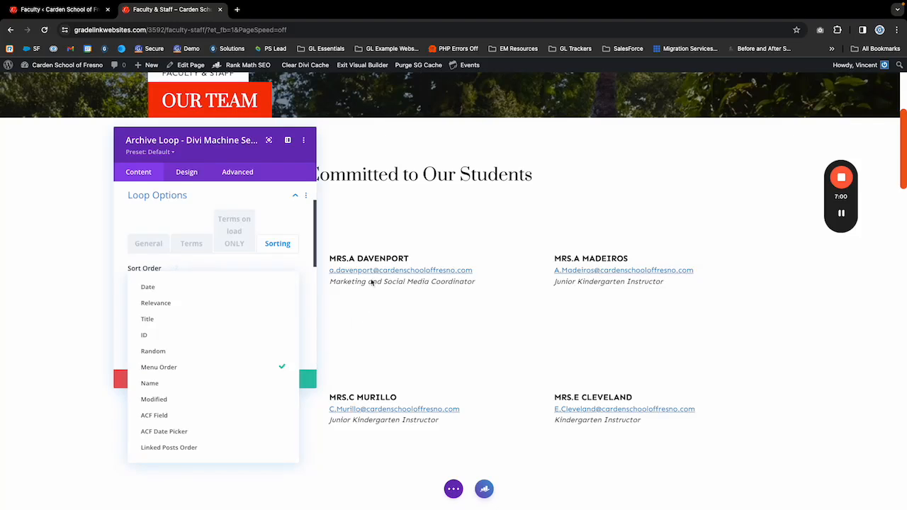
pyautogui.click(163, 417)
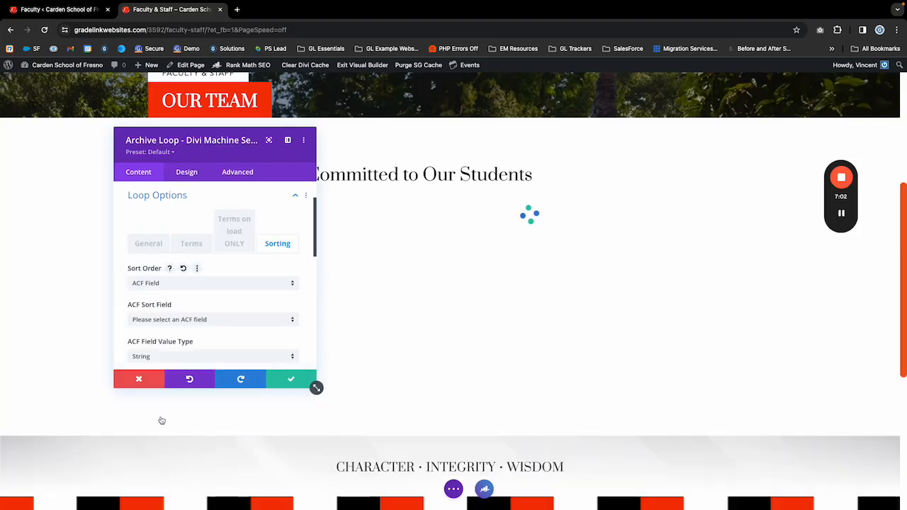
pyautogui.click(143, 321)
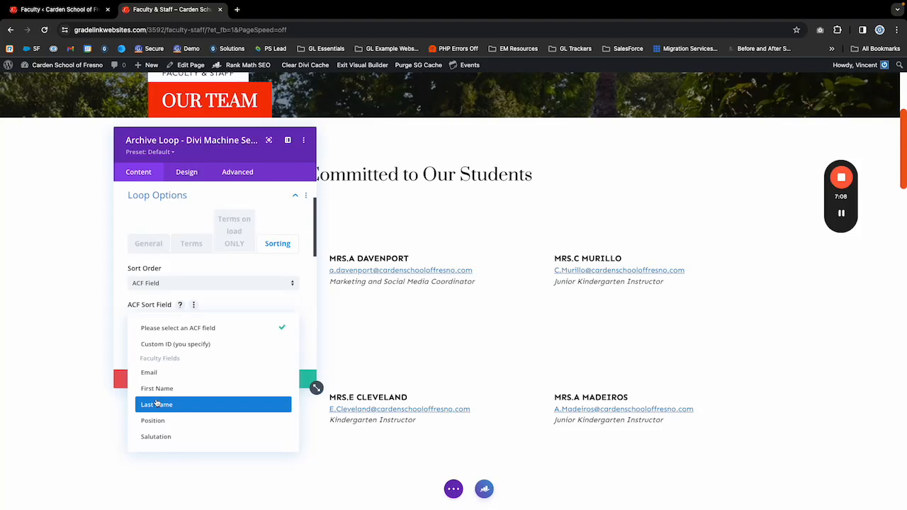
pyautogui.click(157, 406)
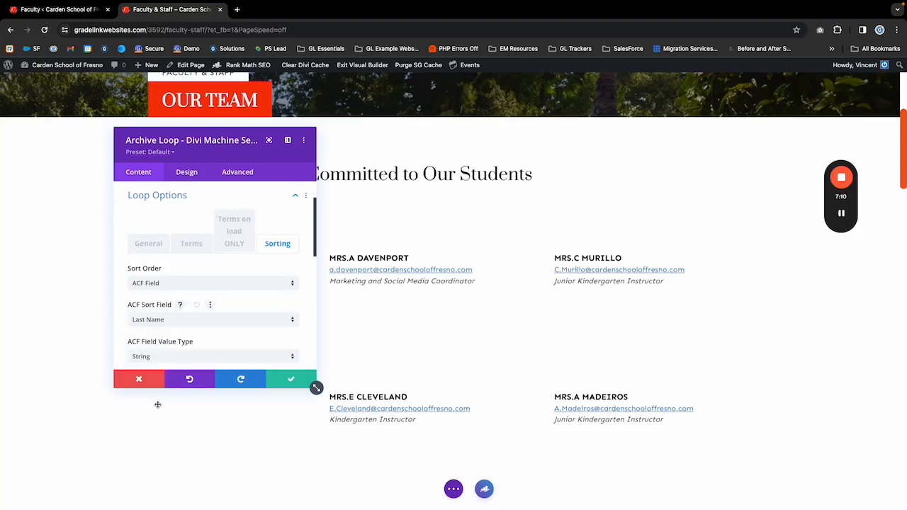
pyautogui.scroll(-1, 170, 314)
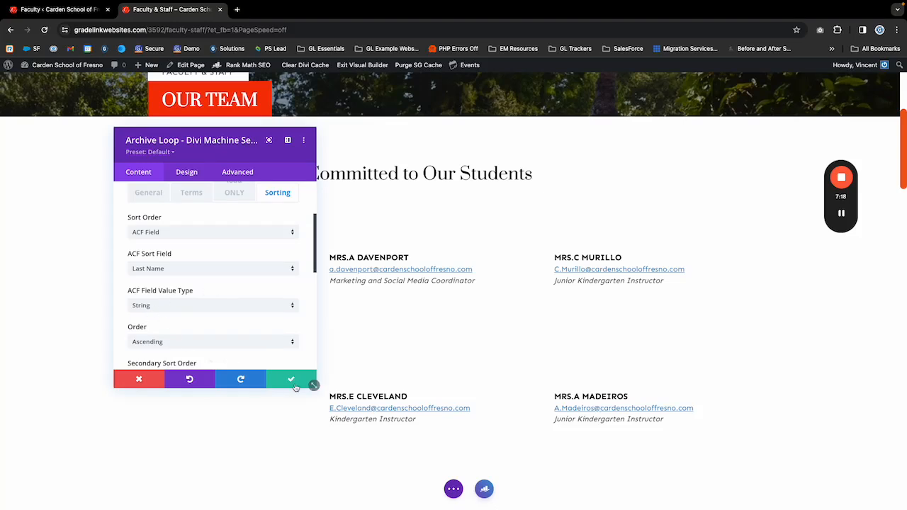
pyautogui.scroll(-1, 191, 297)
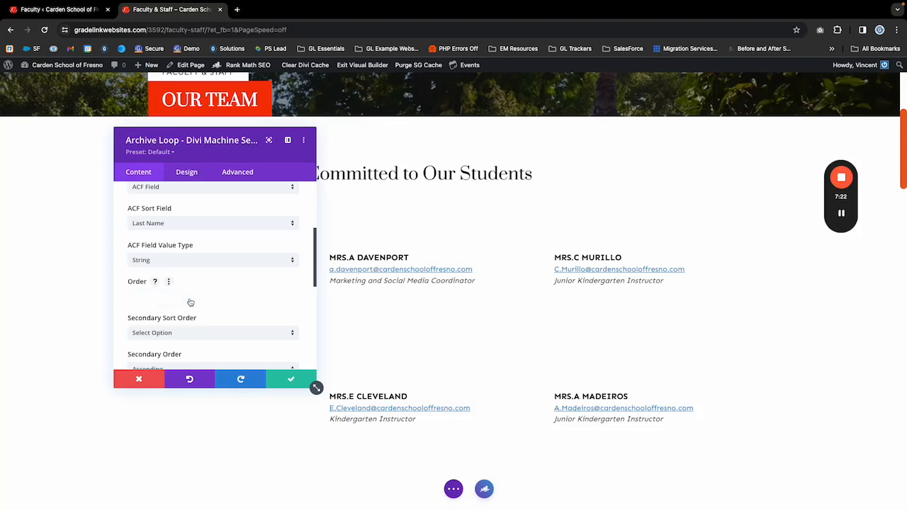
pyautogui.click(192, 300)
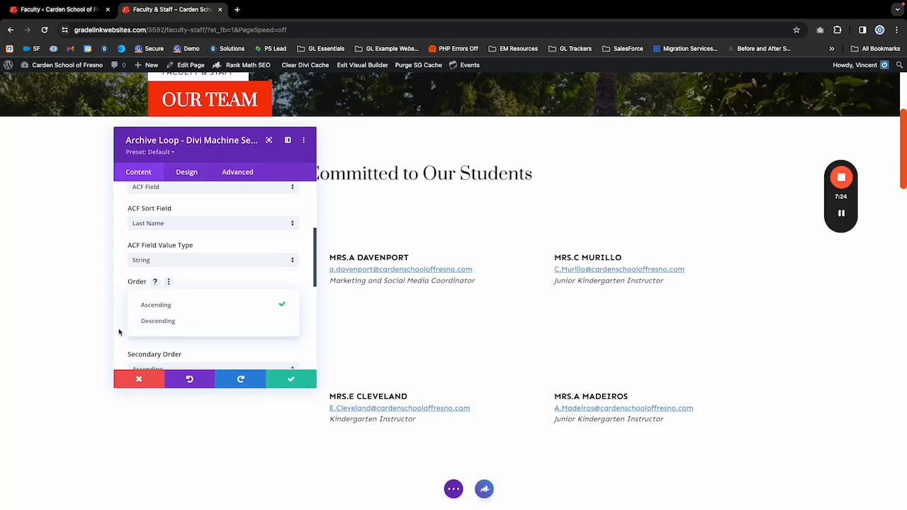
pyautogui.click(210, 291)
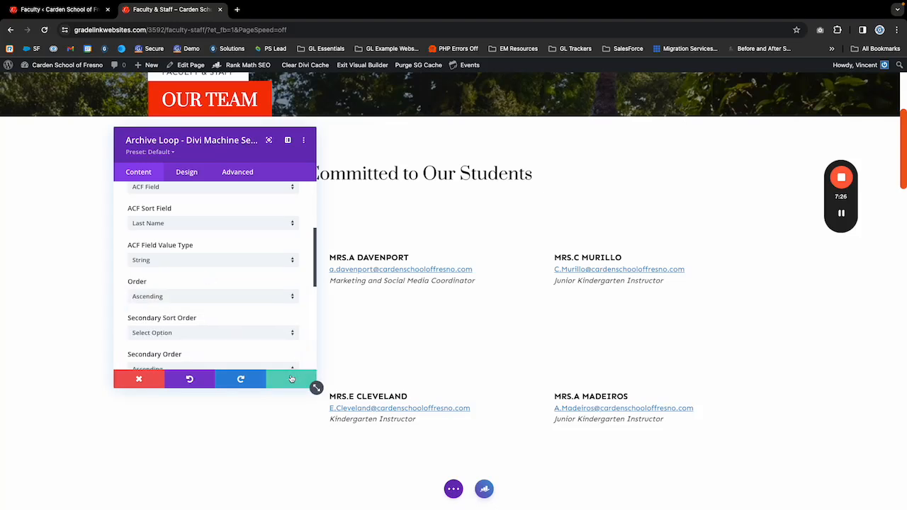
# Step: Apply the Archive Loop settings and save the Faculty & Staff page
pyautogui.click(291, 379)
pyautogui.hotkey('ctrl', 'd')
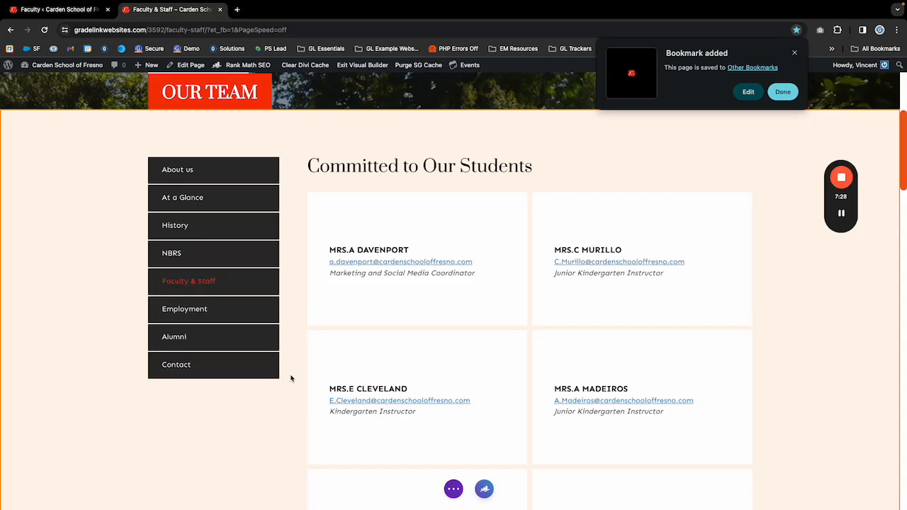
pyautogui.hotkey('ctrl', 's')
pyautogui.click(579, 349)
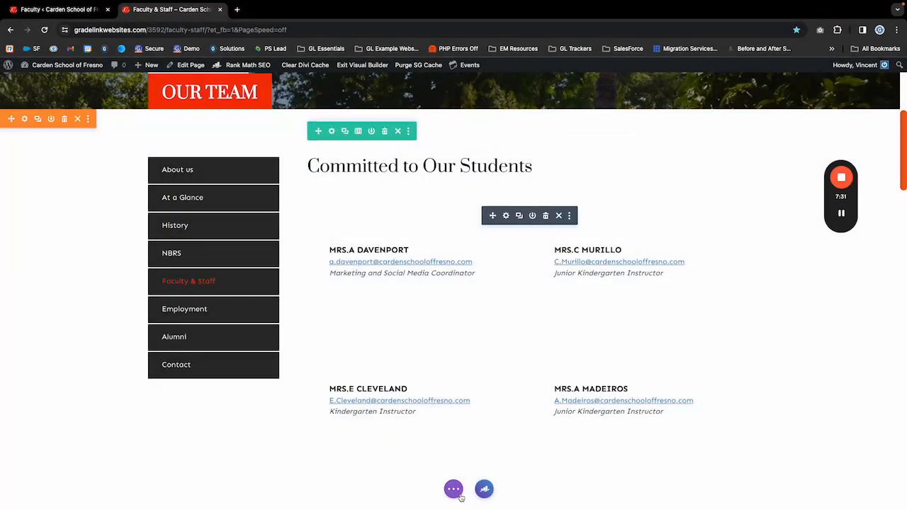
pyautogui.click(453, 489)
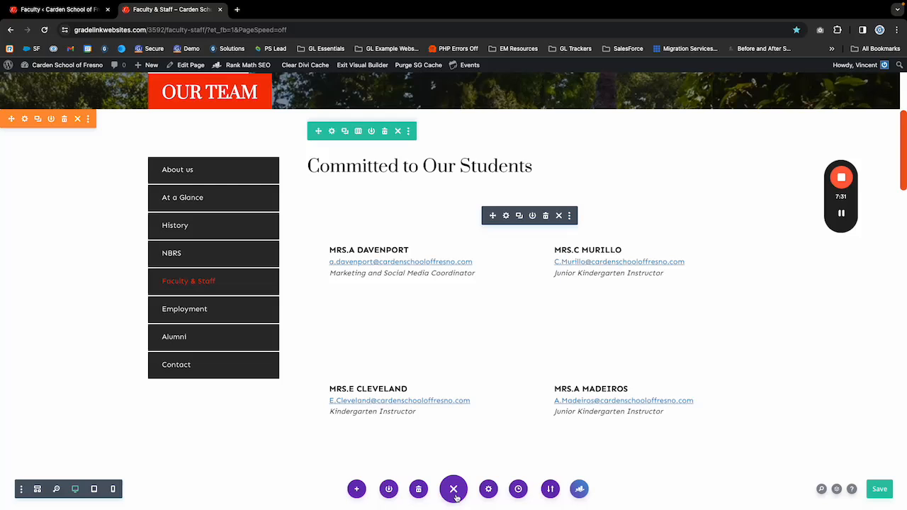
pyautogui.click(880, 489)
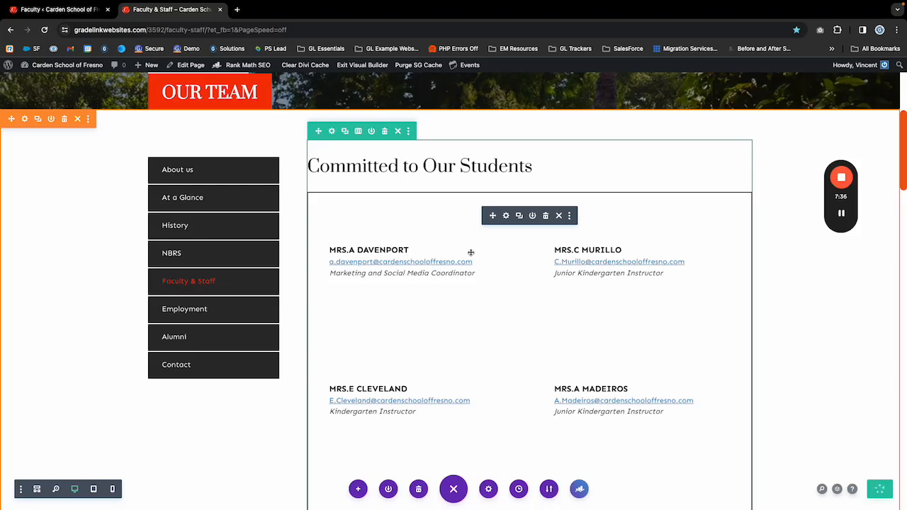
# Step: Exit the Visual Builder and check the last-name order of the staff cards on the published page
pyautogui.click(361, 68)
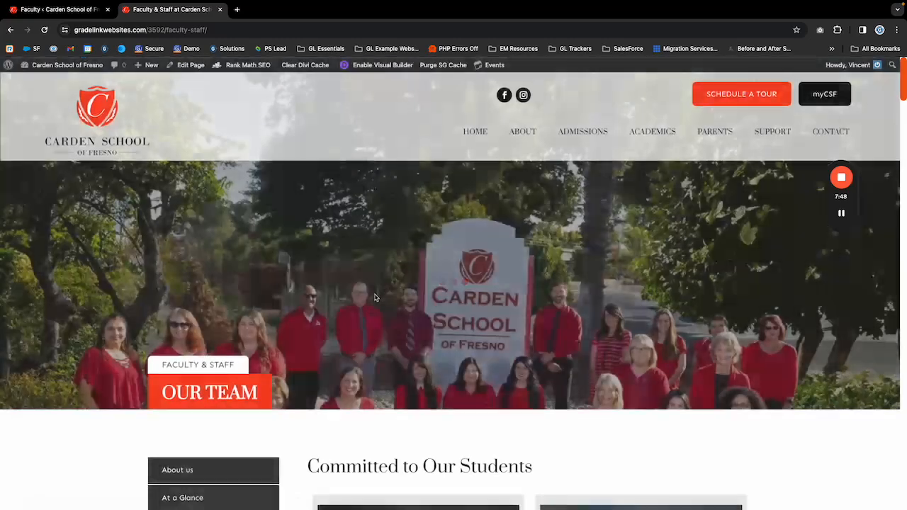
pyautogui.scroll(-5, 366, 321)
pyautogui.scroll(-1, 366, 322)
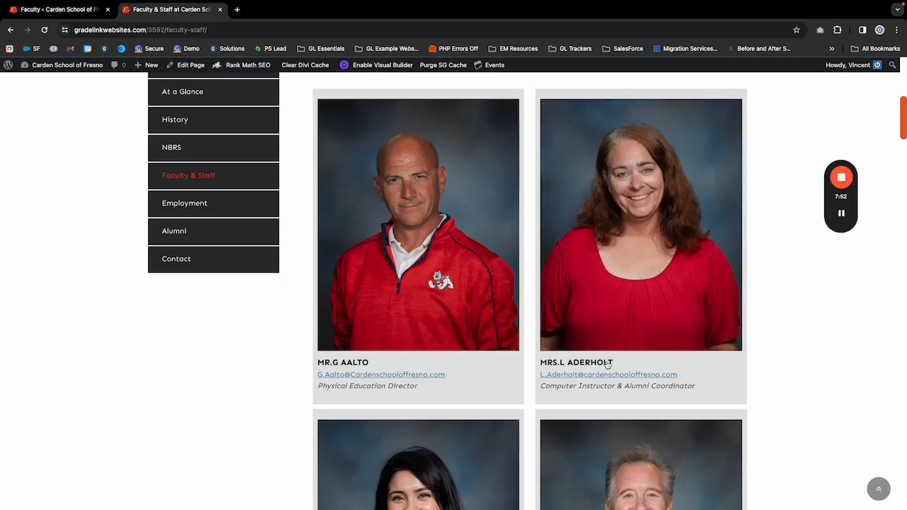
pyautogui.scroll(-12, 607, 366)
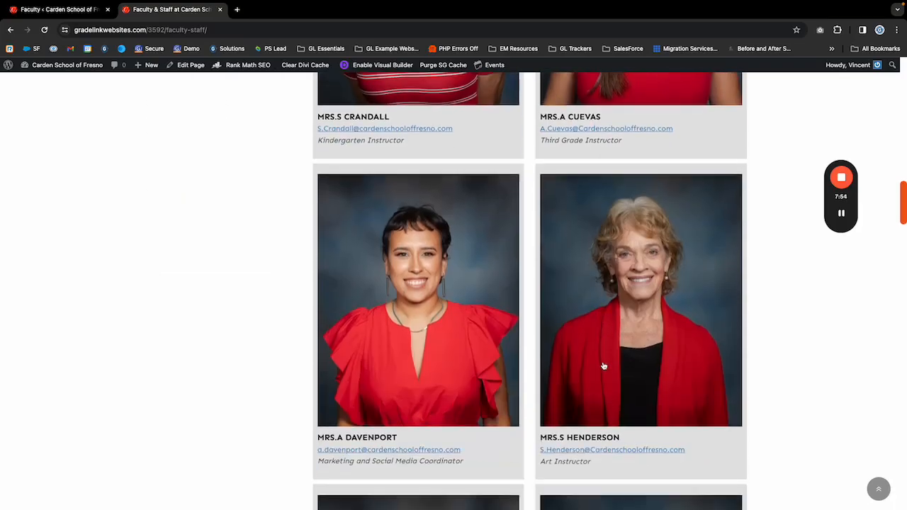
pyautogui.scroll(18, 604, 367)
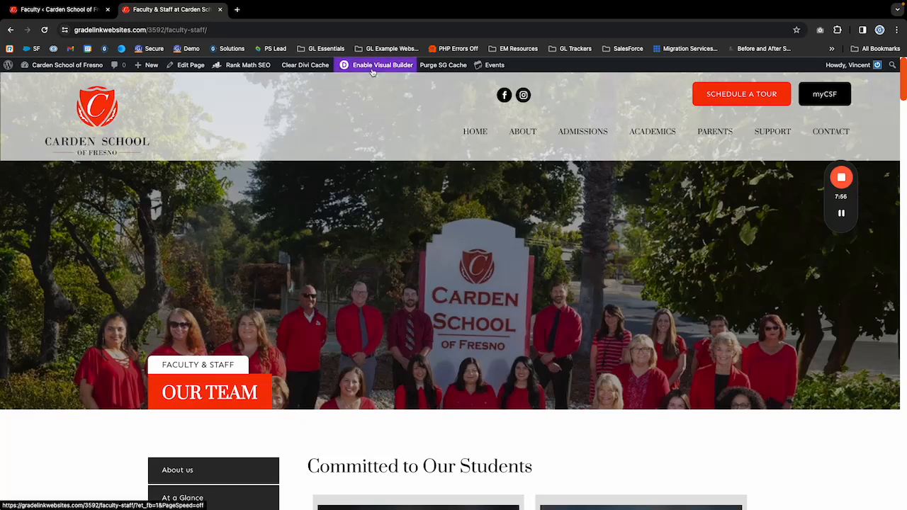
# Step: Open the first entry of the Faculty list for quick editing and examine its Order value
pyautogui.click(60, 10)
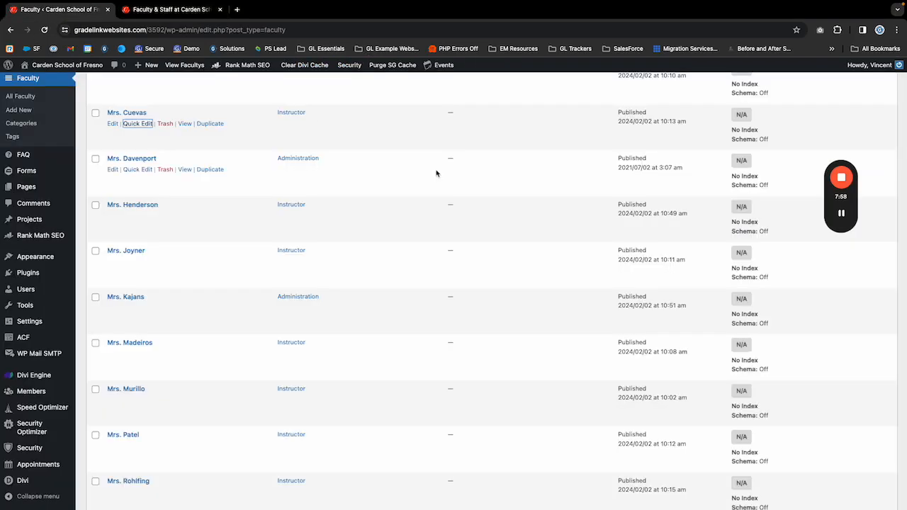
pyautogui.scroll(10, 405, 255)
pyautogui.click(137, 216)
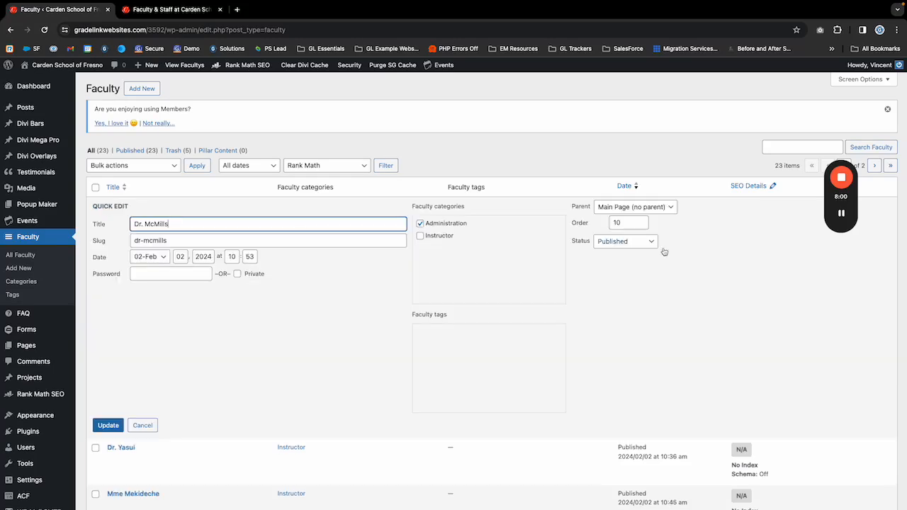
pyautogui.doubleClick(622, 221)
# Step: Open the Archive Loop's sorting options in the Visual Builder of the Faculty & Staff page
pyautogui.click(128, 10)
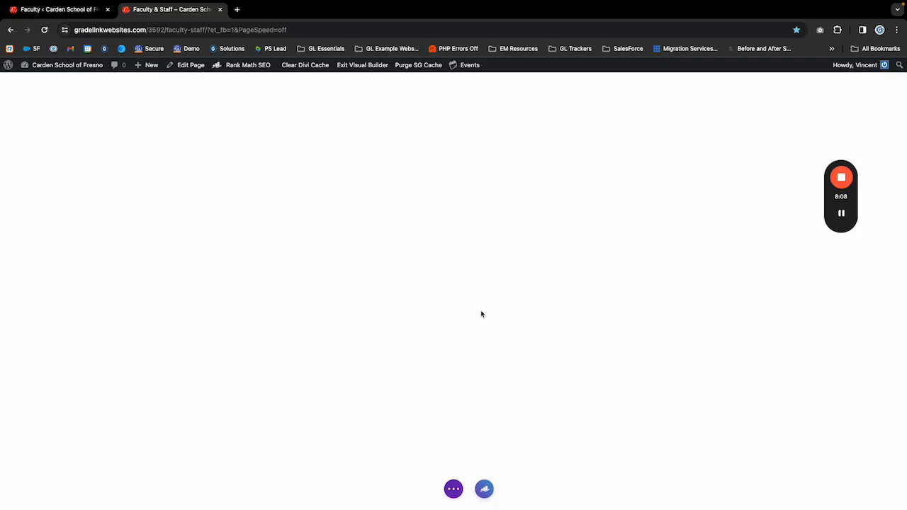
pyautogui.scroll(-2, 483, 376)
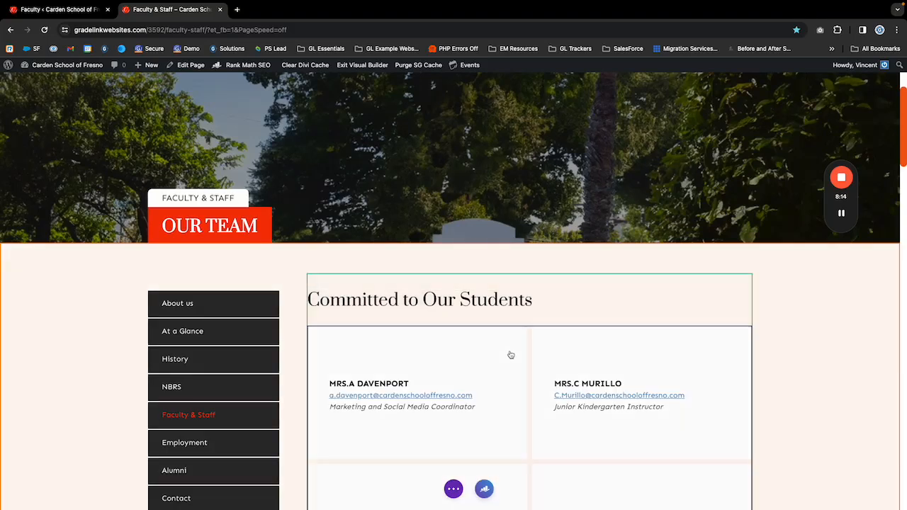
pyautogui.moveTo(505, 355)
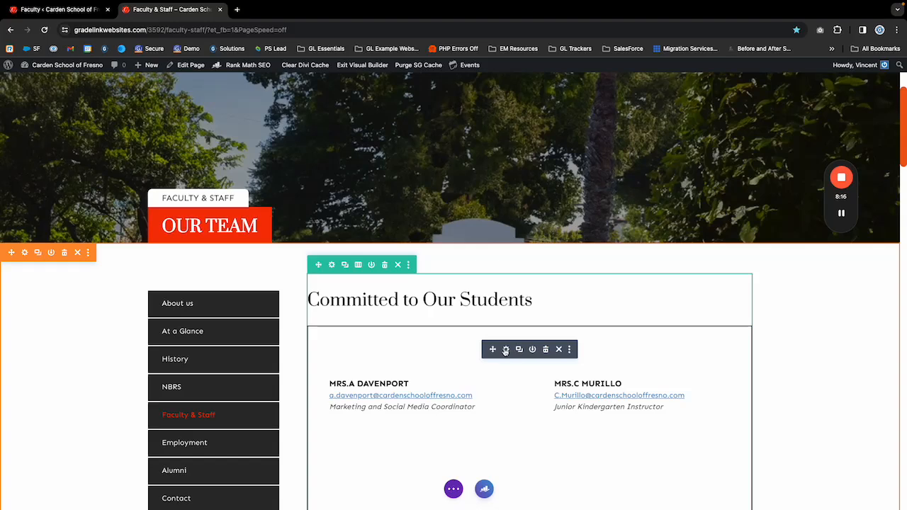
pyautogui.click(506, 350)
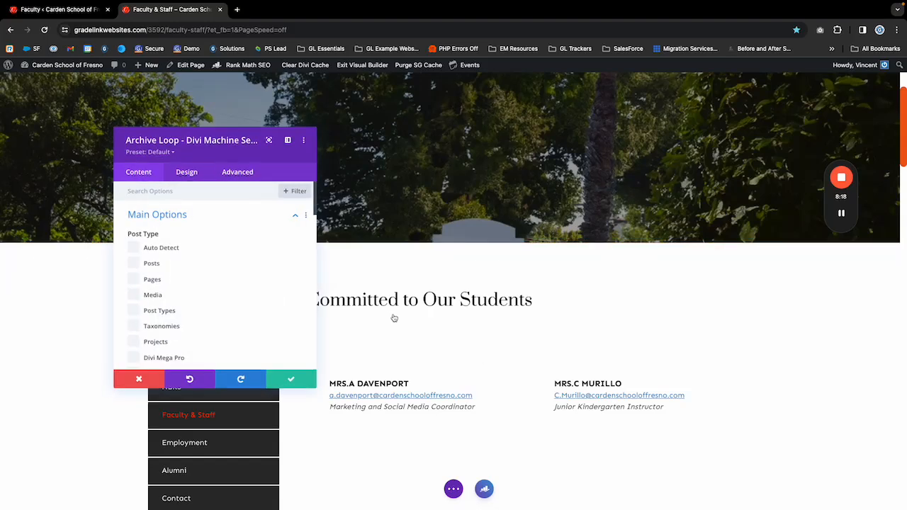
pyautogui.click(187, 172)
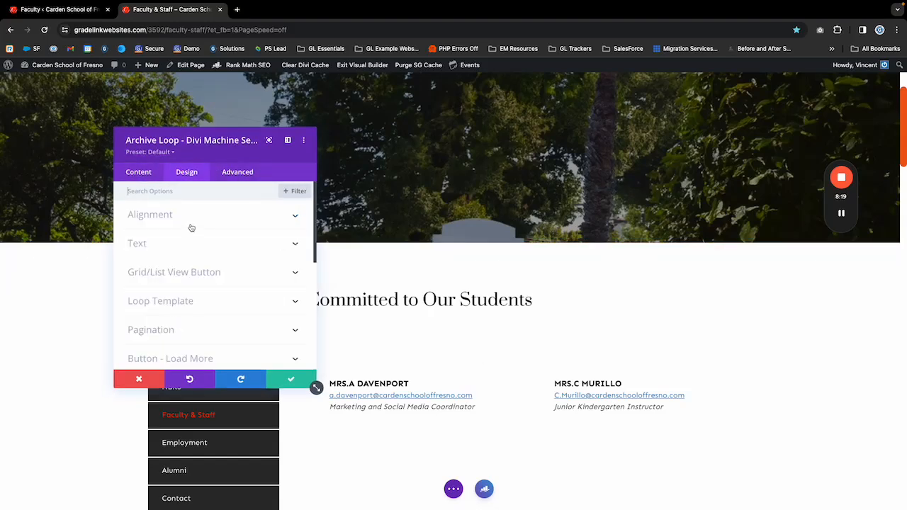
pyautogui.click(139, 174)
pyautogui.click(159, 217)
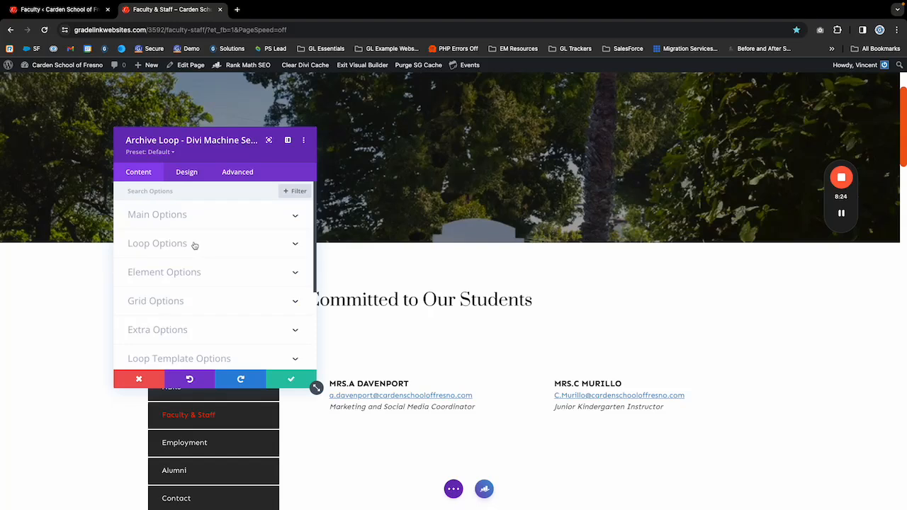
pyautogui.click(159, 243)
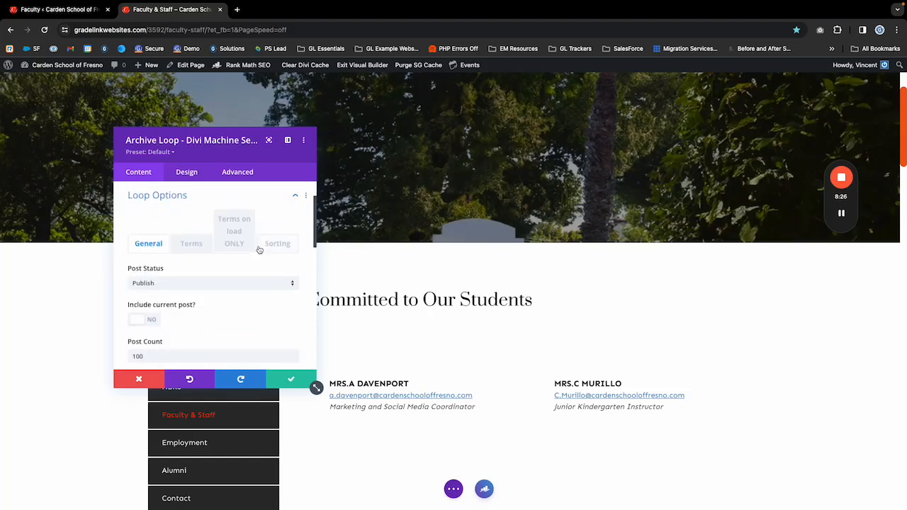
pyautogui.click(277, 244)
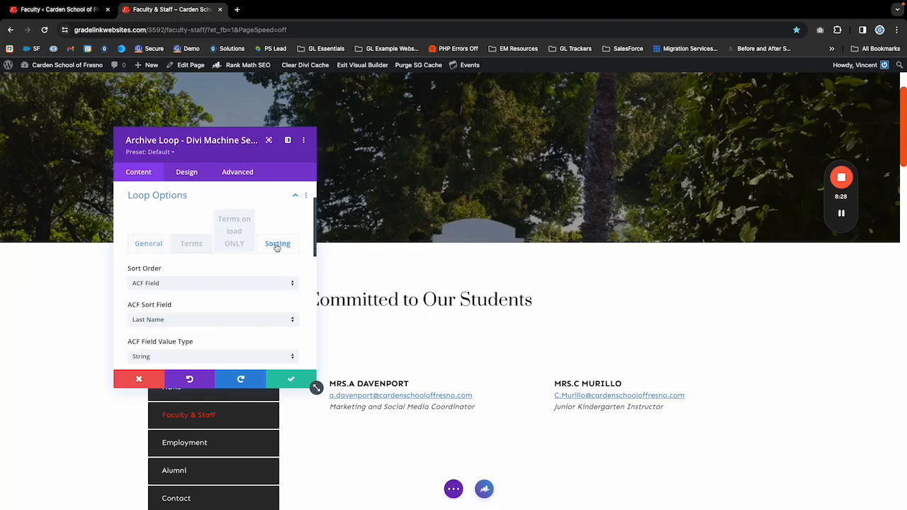
# Step: Set the Archive Loop's Sort Order to Menu Order
pyautogui.click(159, 285)
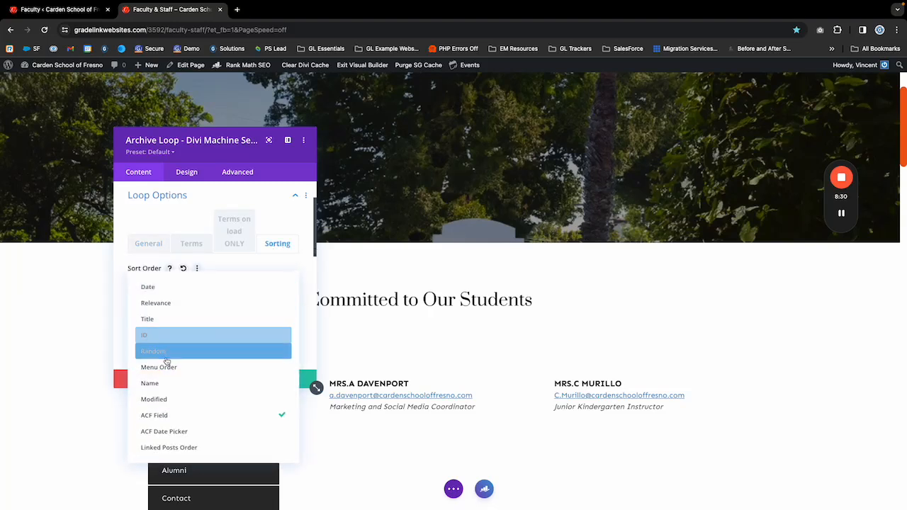
pyautogui.click(160, 367)
pyautogui.click(163, 284)
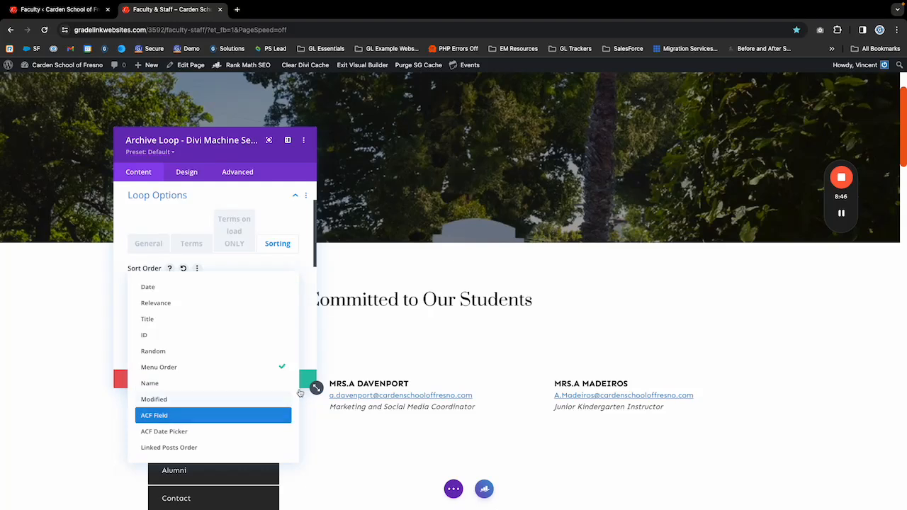
pyautogui.click(307, 337)
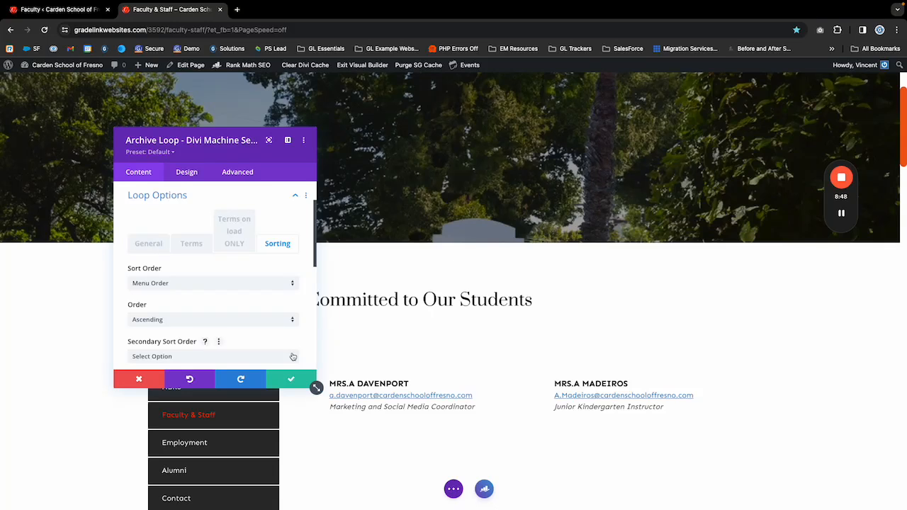
# Step: Keep the Ascending order, apply the Archive Loop's sorting settings and save the page
pyautogui.scroll(-2, 212, 333)
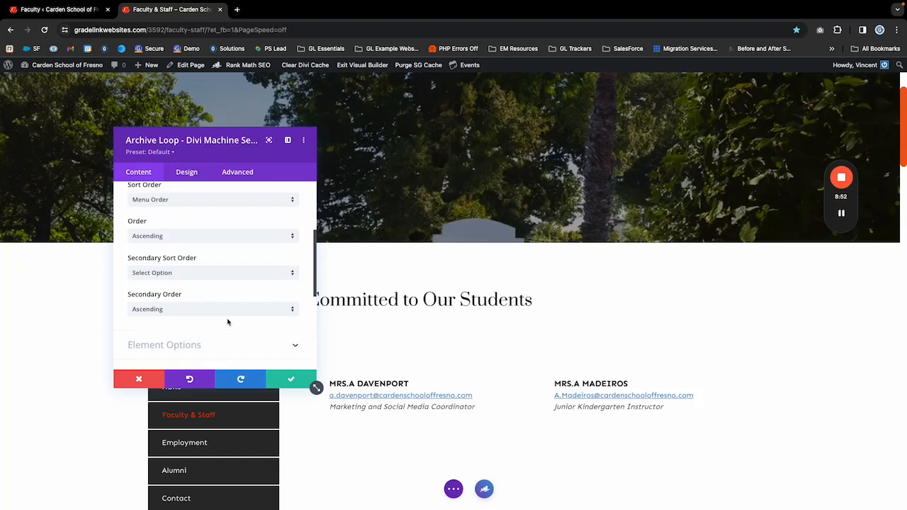
pyautogui.click(291, 381)
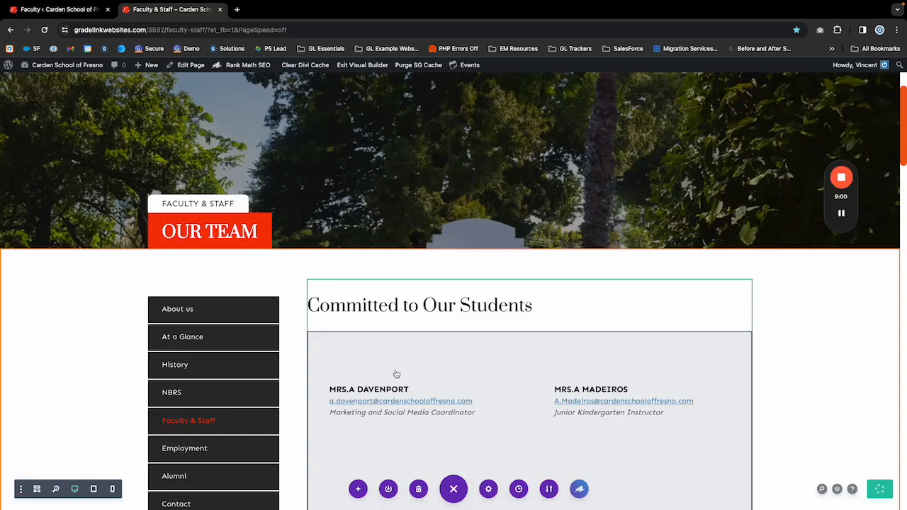
pyautogui.scroll(-1, 397, 373)
# Step: Cancel the open quick edit in the Faculty list, reopen it for the first entry and examine its Order value
pyautogui.click(58, 8)
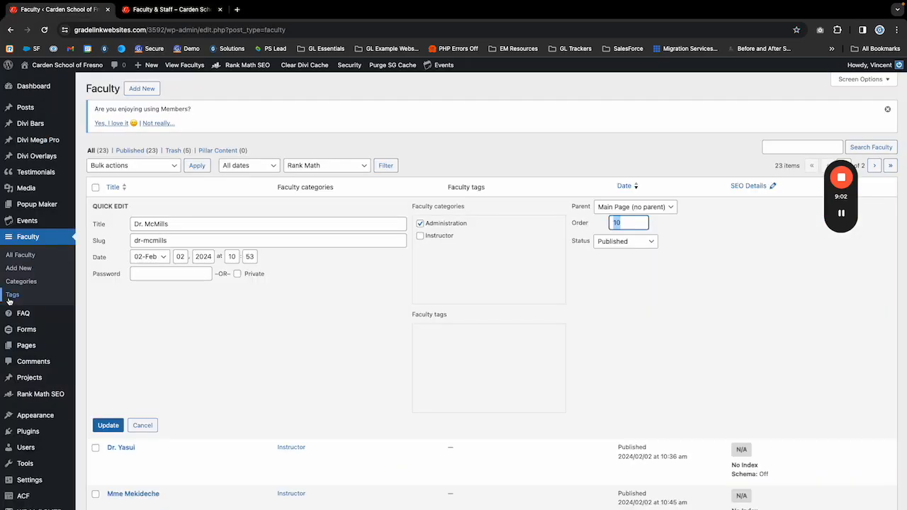
pyautogui.click(142, 425)
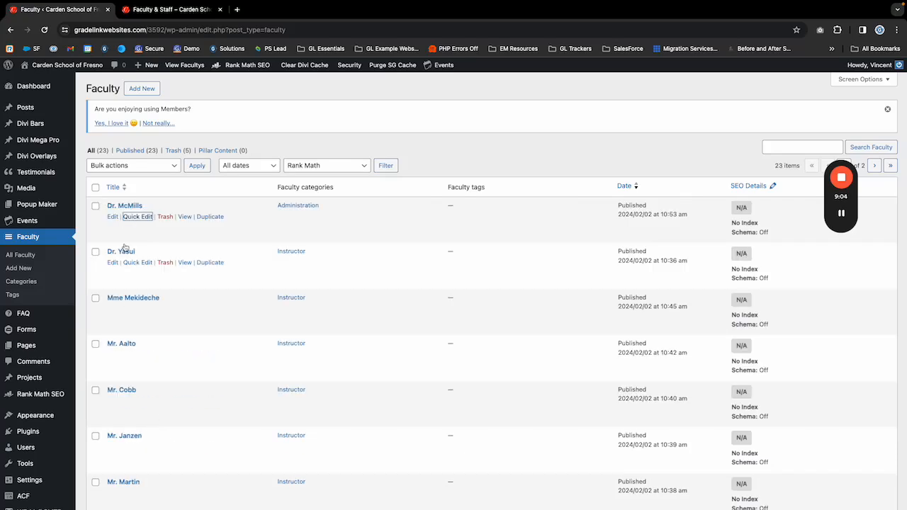
pyautogui.click(133, 212)
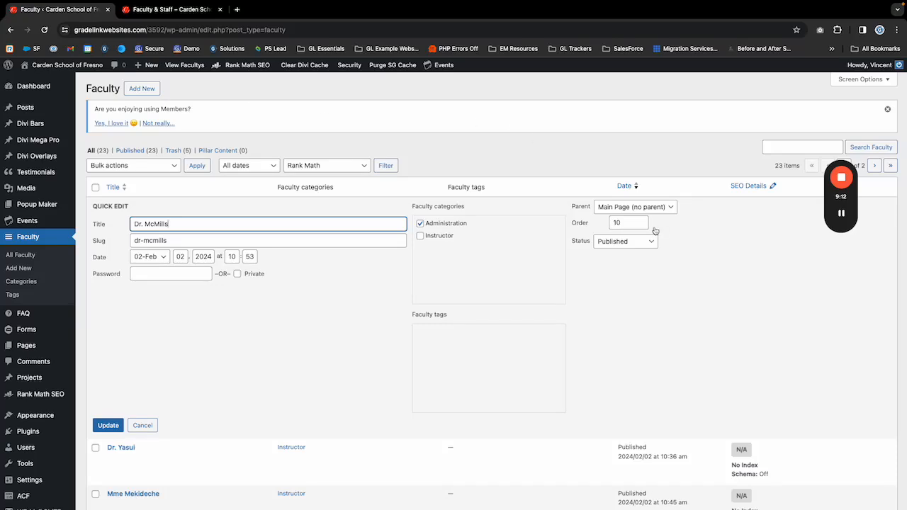
pyautogui.click(630, 223)
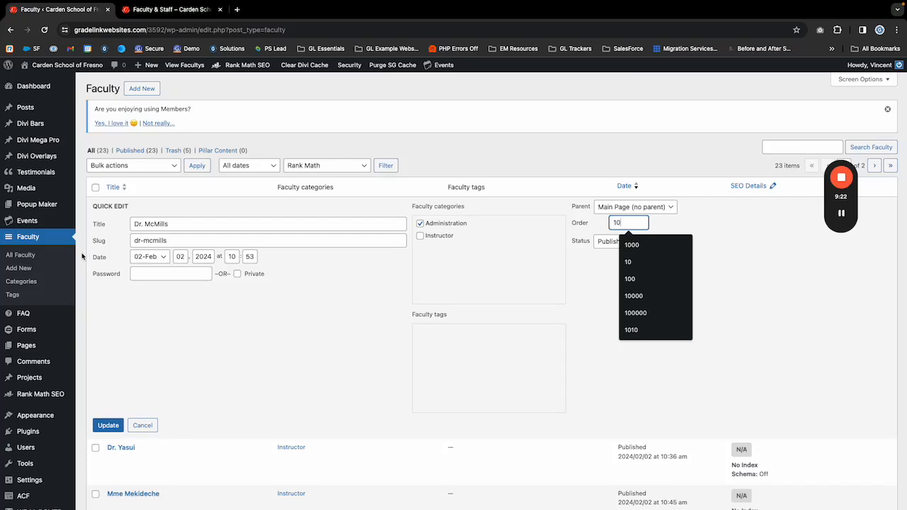
# Step: Return to the Faculty & Staff page and exit the Visual Builder
pyautogui.click(170, 9)
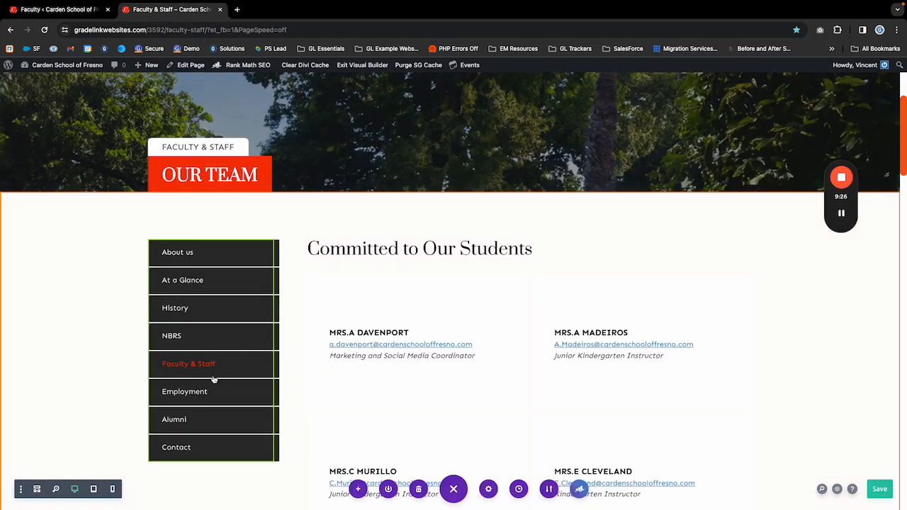
pyautogui.click(362, 65)
pyautogui.scroll(-1, 724, 236)
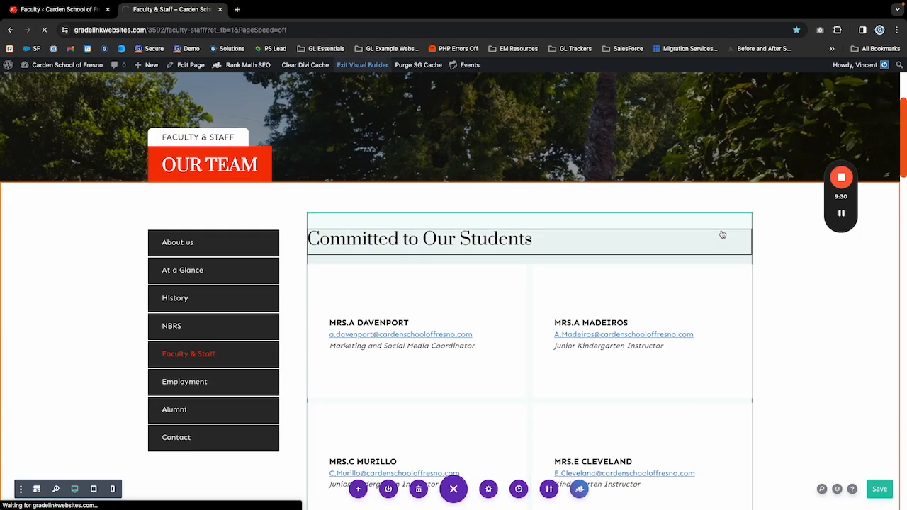